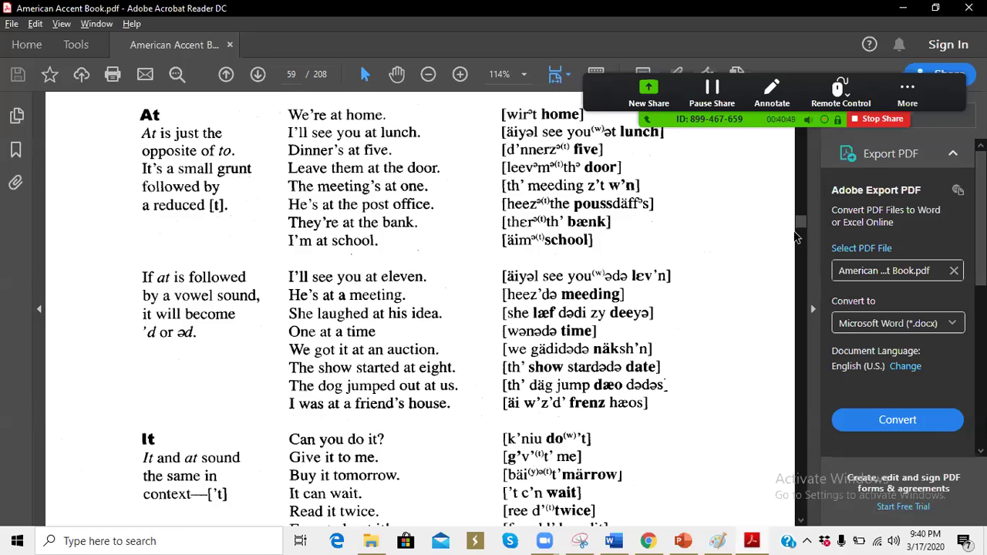
# Step: Scroll the PDF back up to page 44 of 208 (printed page 35), ending before the exercises
pyautogui.moveTo(798, 223); pyautogui.dragTo(799, 209)
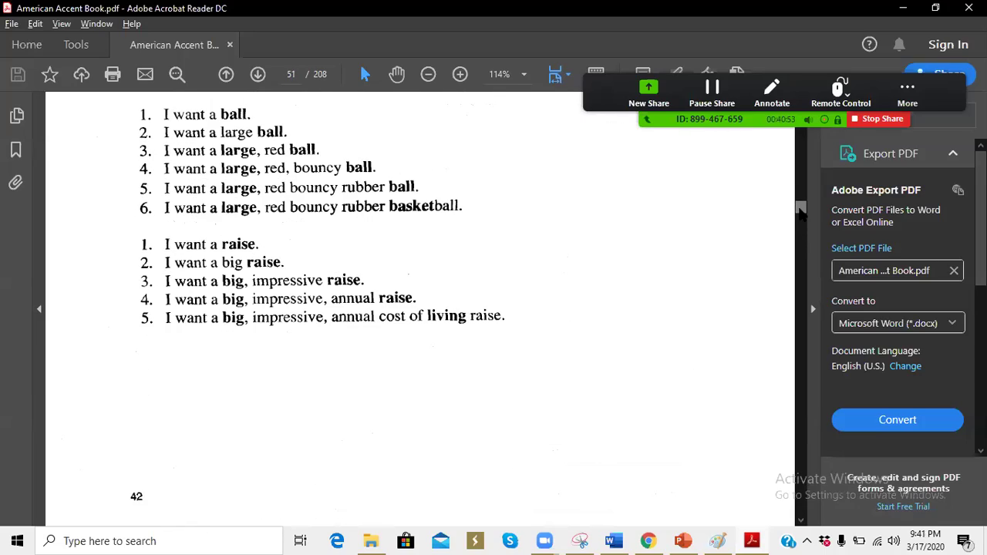
pyautogui.scroll(10, 800, 209)
pyautogui.scroll(10, 801, 216)
pyautogui.scroll(10, 801, 216)
pyautogui.scroll(10, 800, 215)
pyautogui.scroll(10, 801, 216)
pyautogui.scroll(10, 801, 216)
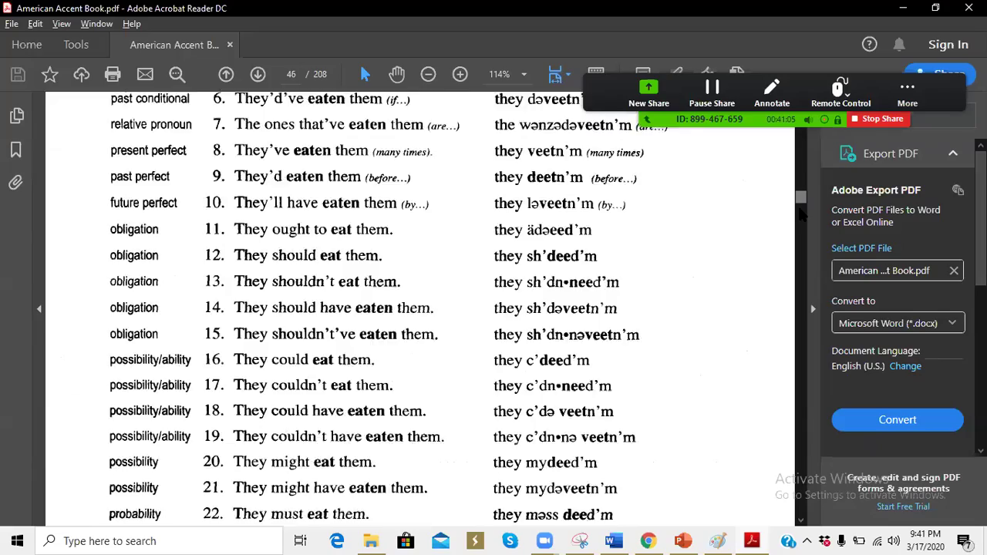
pyautogui.scroll(15, 802, 216)
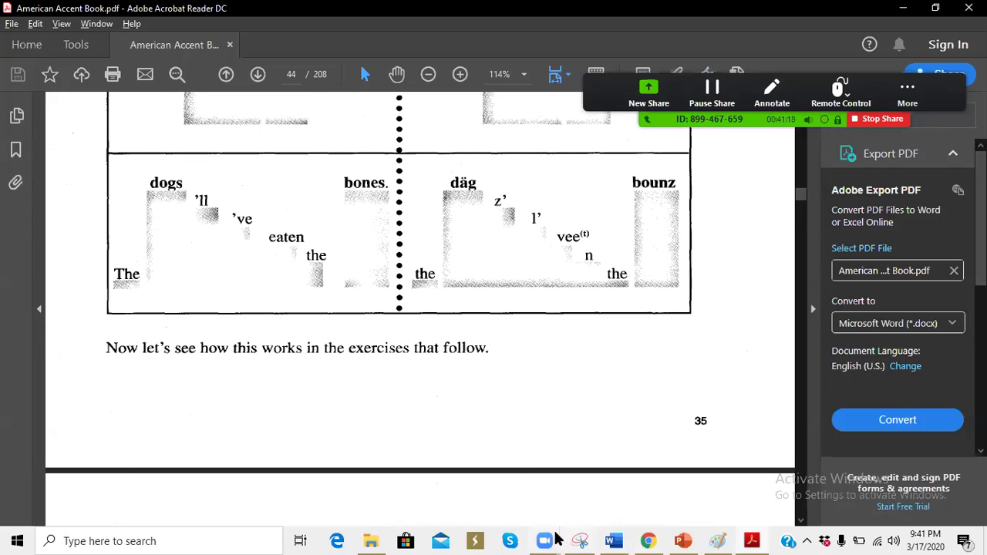
pyautogui.moveTo(649, 540)
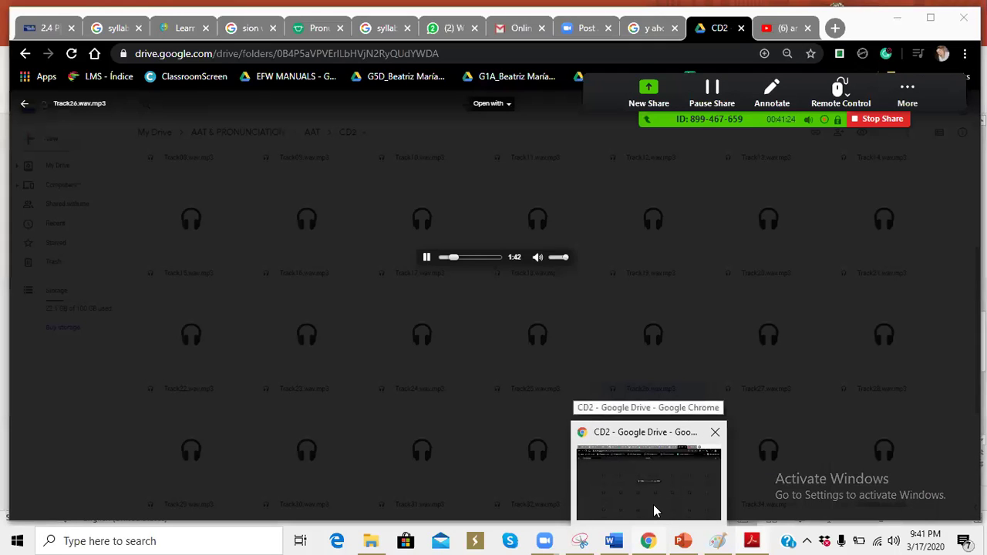
# Step: Close the Track26 audio preview and navigate from CD1 back up to the AAT & PRONUNCIATION folder
pyautogui.click(654, 510)
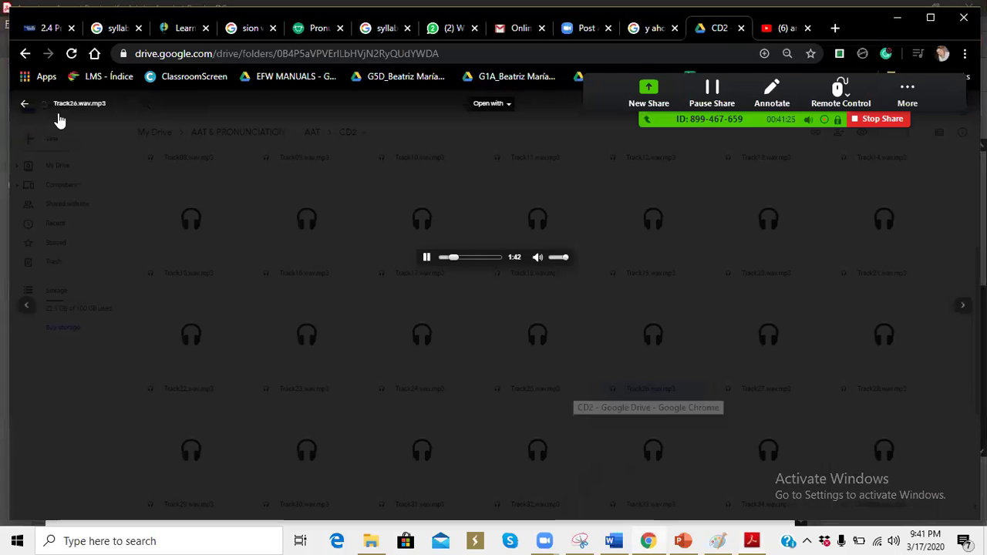
pyautogui.click(25, 105)
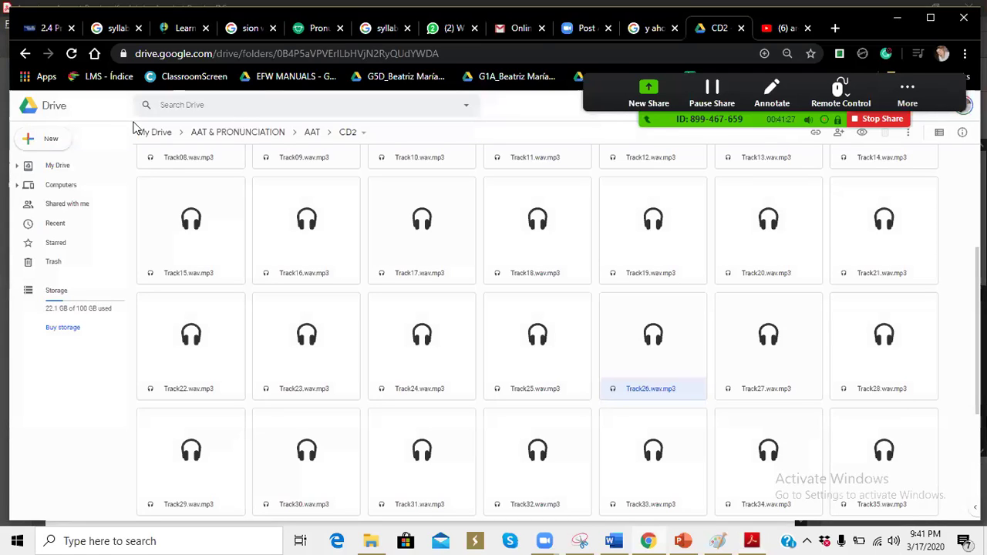
pyautogui.click(24, 54)
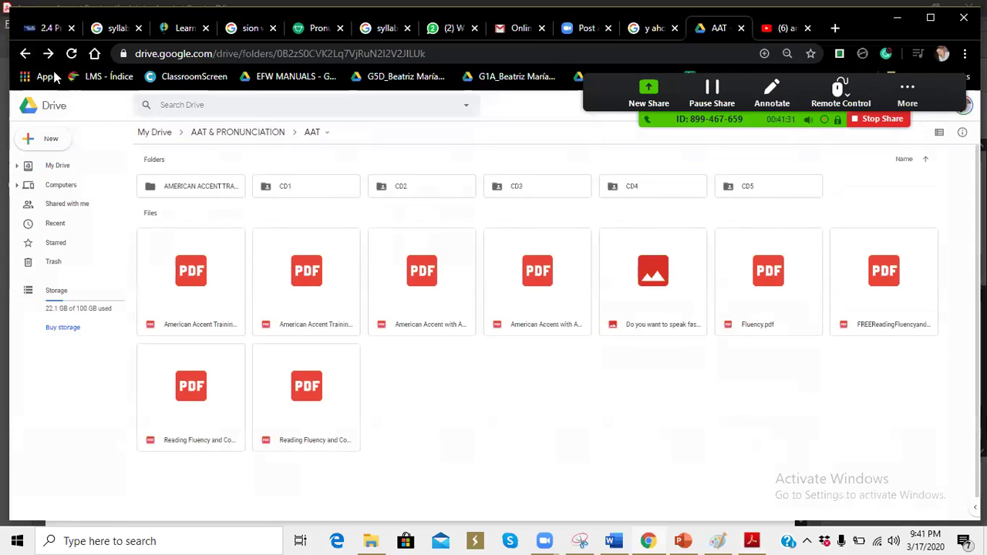
pyautogui.doubleClick(285, 186)
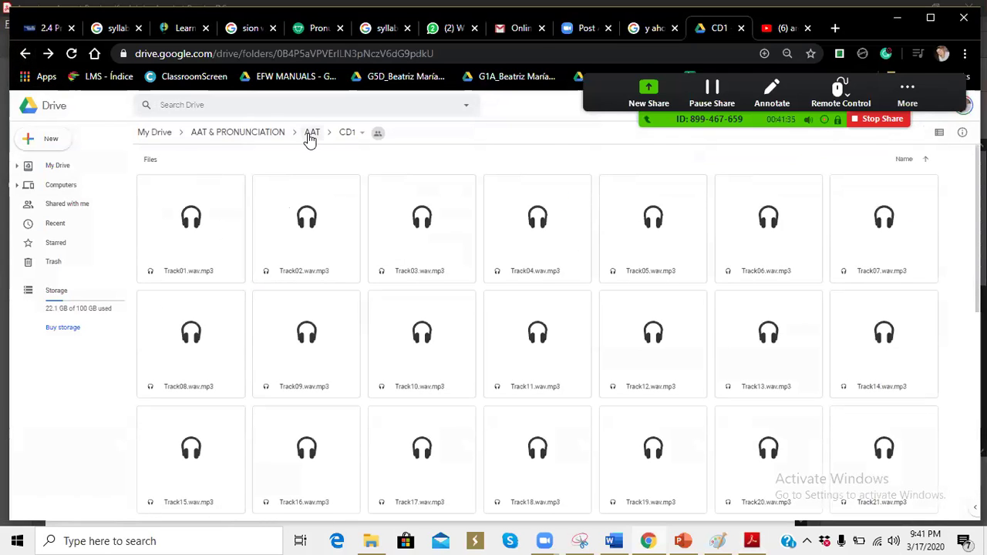
pyautogui.click(311, 135)
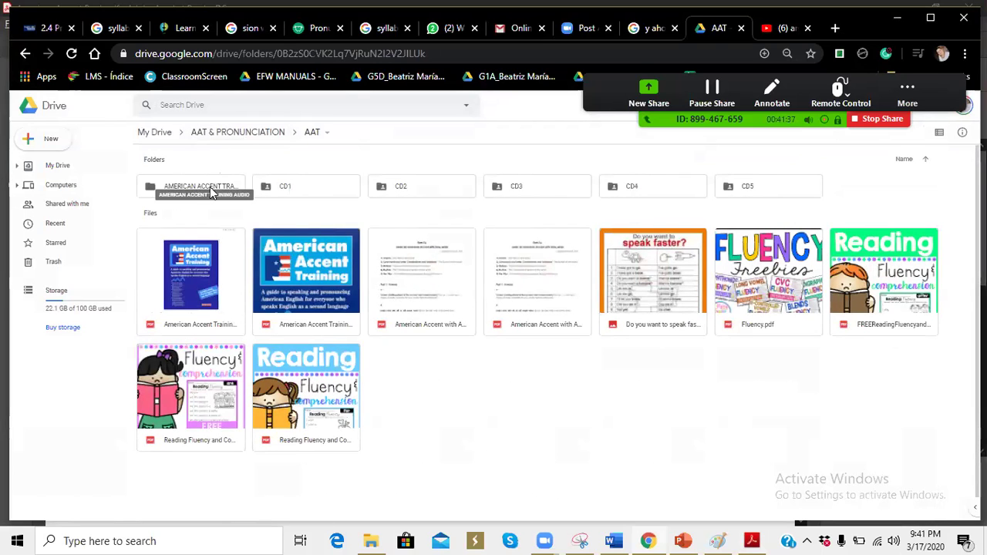
pyautogui.click(246, 134)
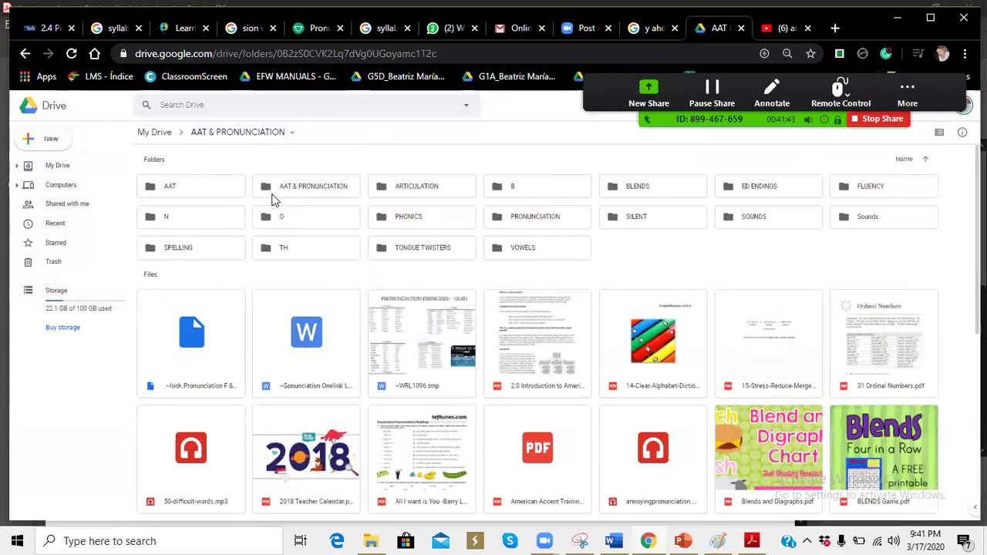
pyautogui.click(220, 191)
pyautogui.doubleClick(220, 190)
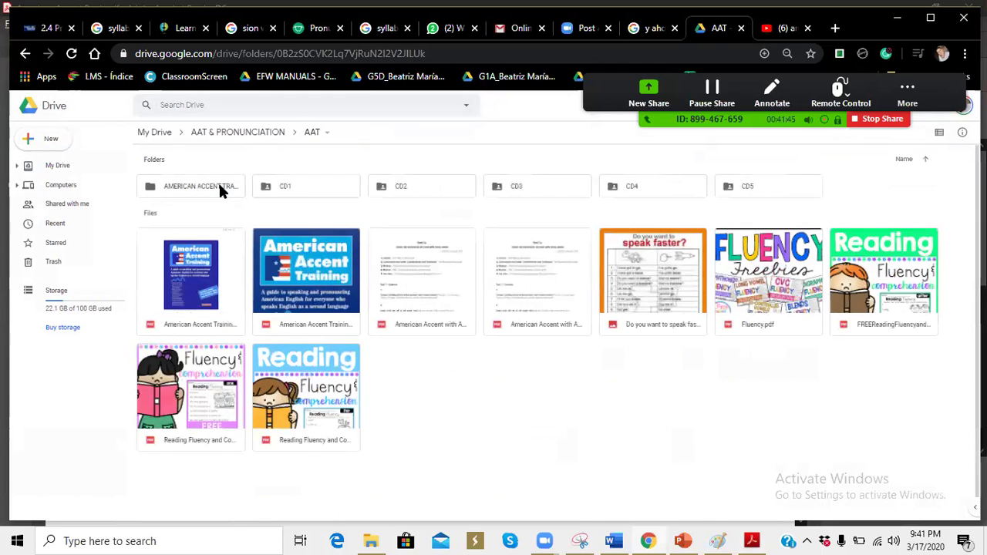
pyautogui.click(25, 54)
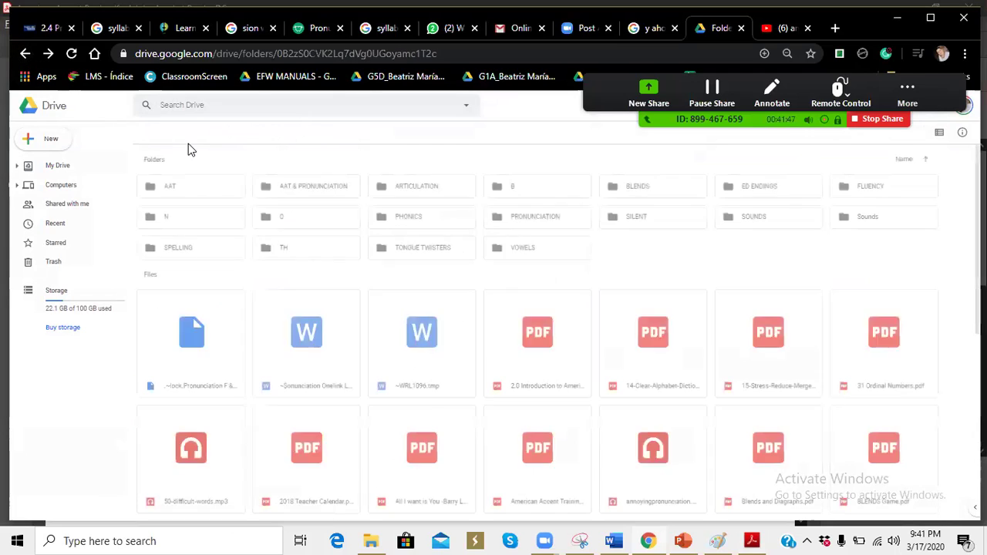
# Step: Share the AAT folder through its context menu, entering a student's Gmail address and sending the invitation
pyautogui.rightClick(202, 192)
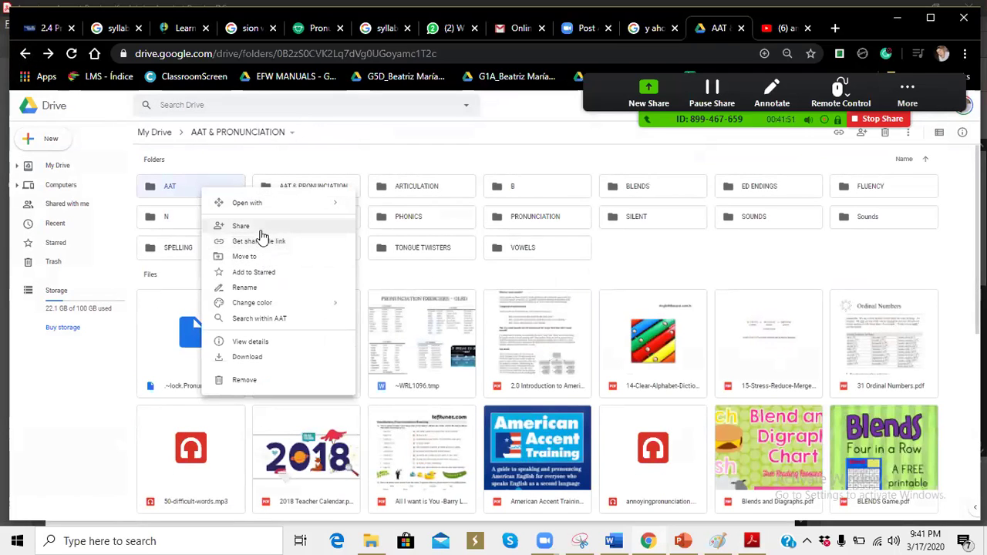
pyautogui.click(260, 231)
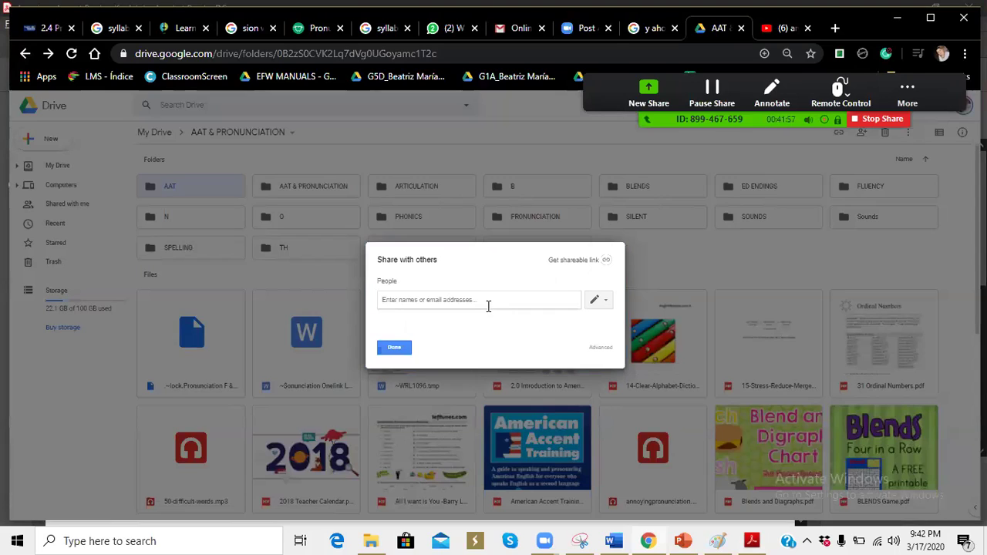
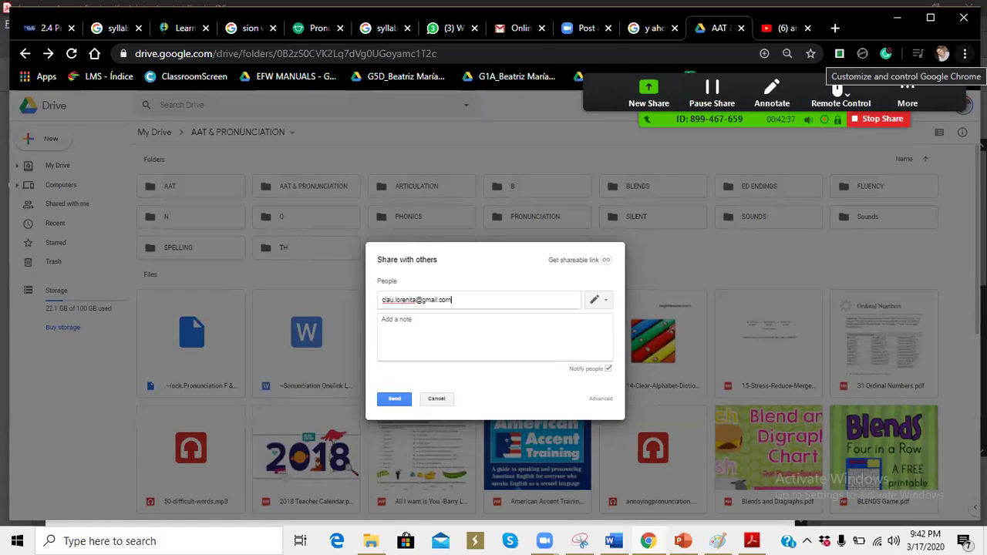
pyautogui.click(398, 407)
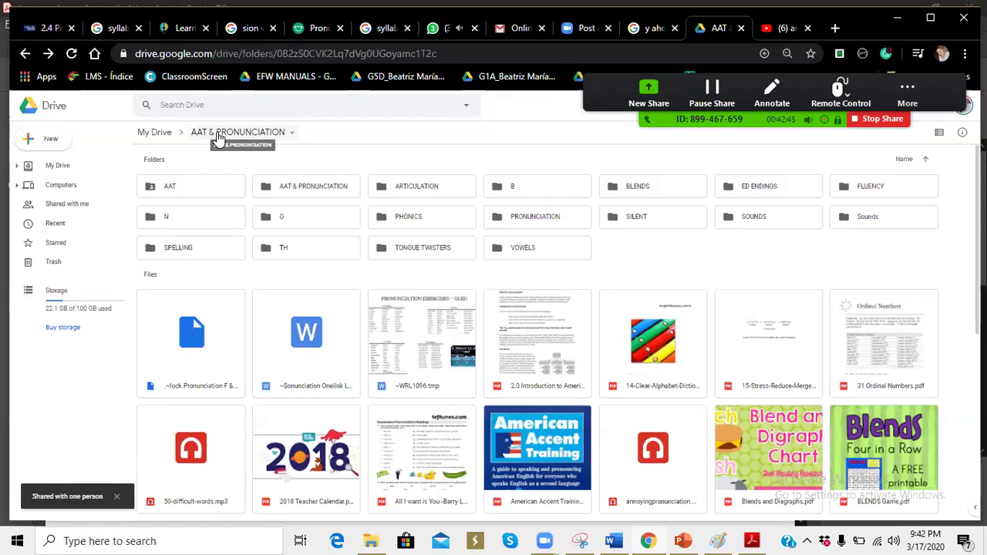
# Step: Share AAT & PRONUNCIATION with a student, correcting the mistyped recipient to a proper Gmail address before sending
pyautogui.click(292, 134)
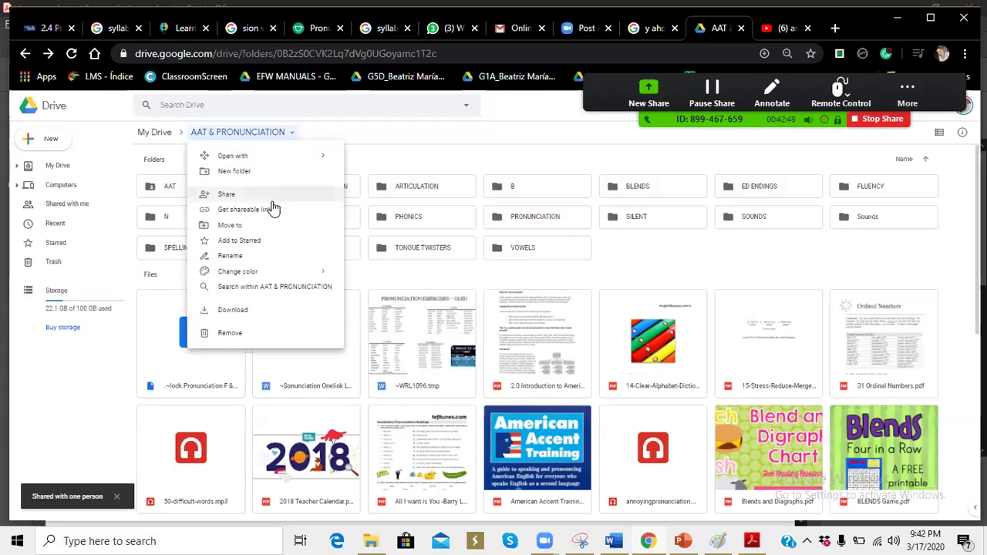
pyautogui.click(271, 202)
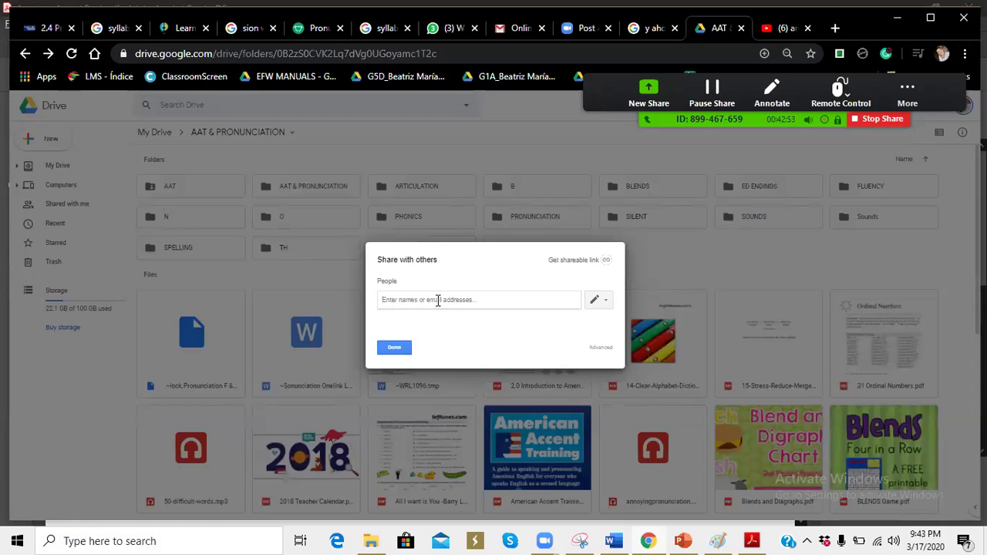
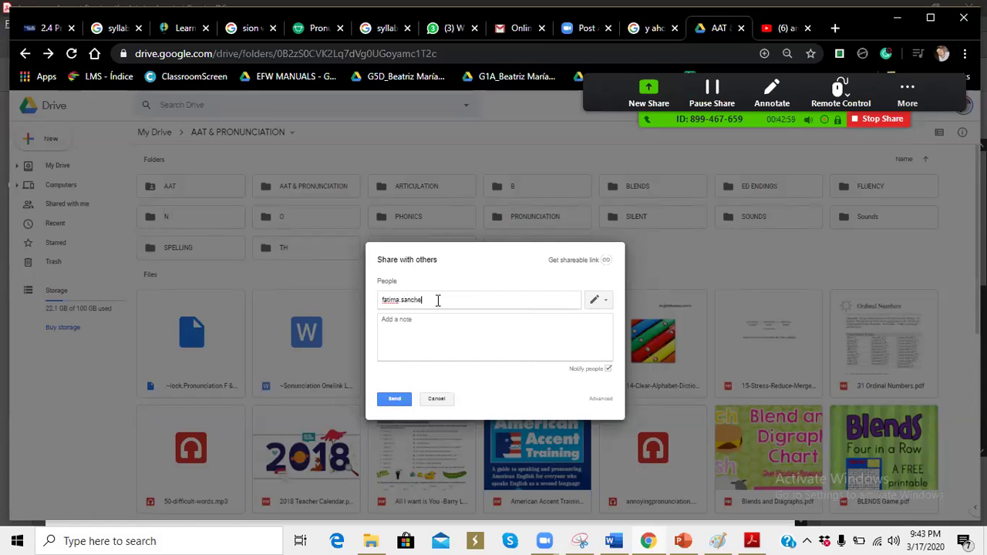
pyautogui.press('Return')
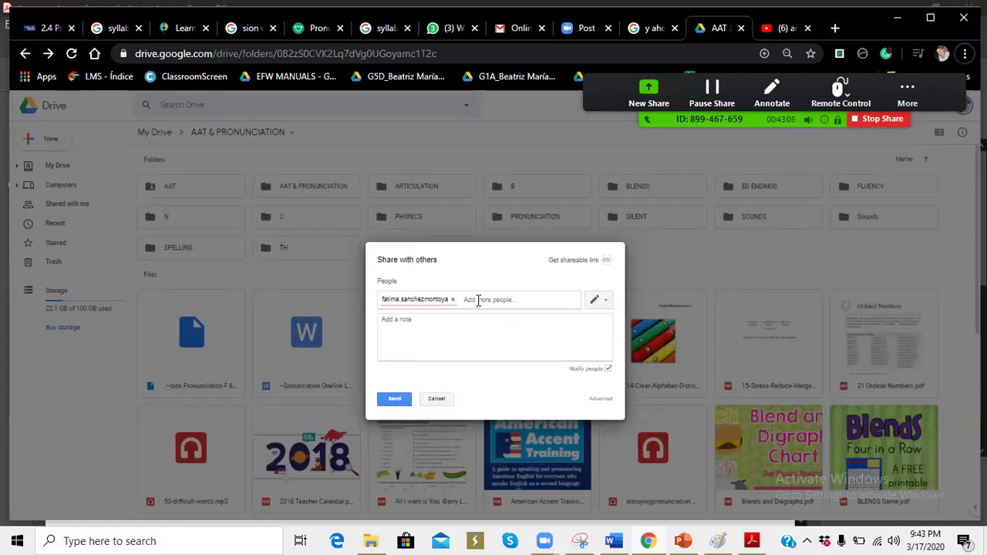
pyautogui.press('BackSpace')
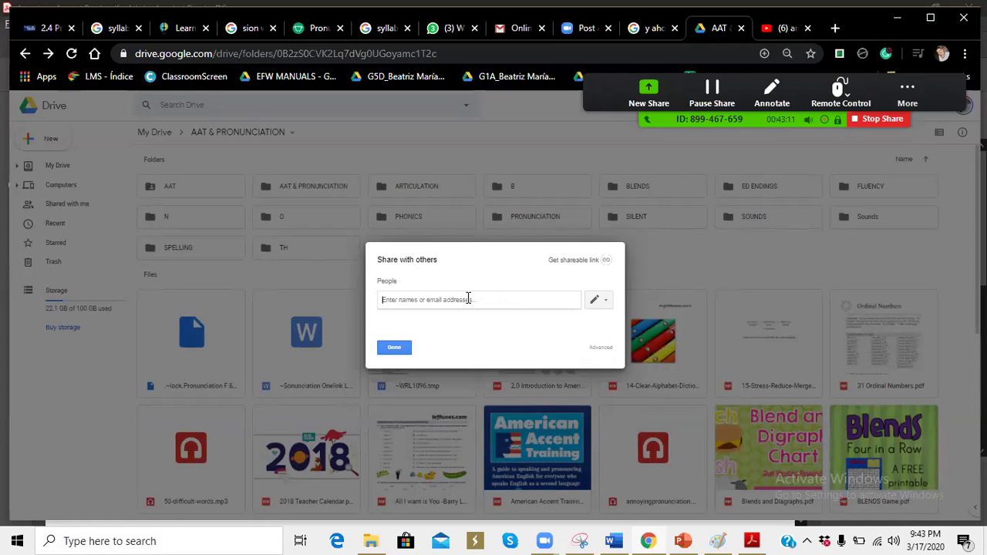
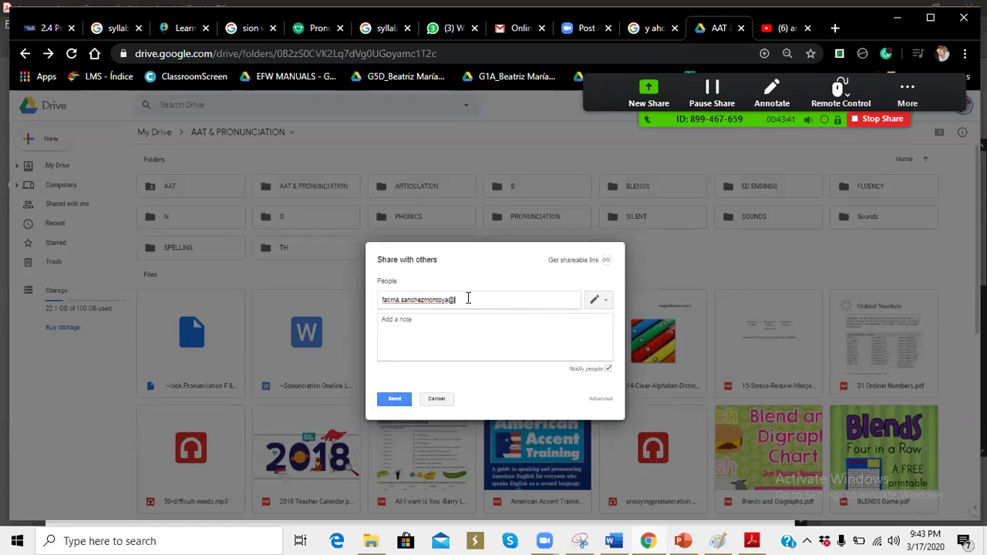
pyautogui.click(394, 400)
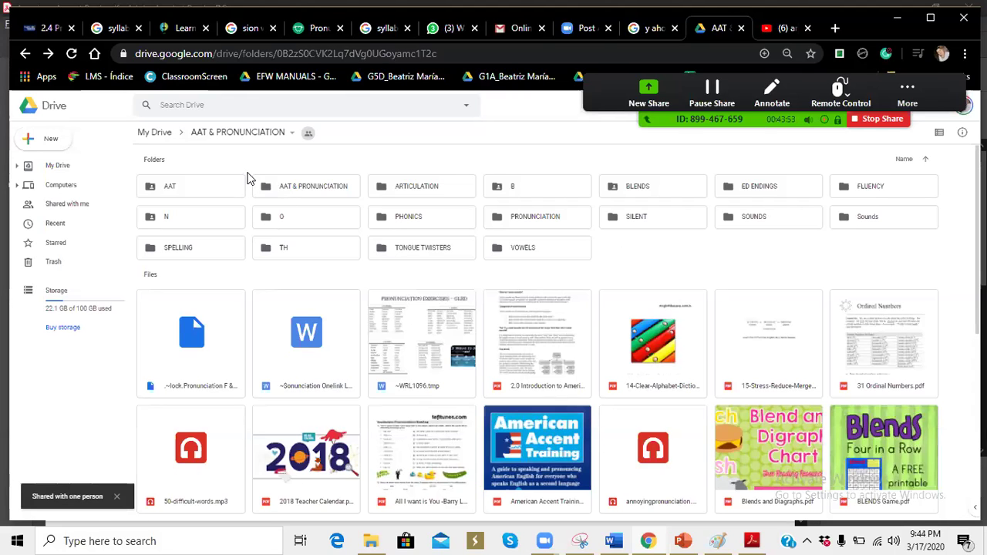
# Step: Reopen sharing for AAT & PRONUNCIATION from the breadcrumb menu and start typing the next student's address
pyautogui.click(294, 135)
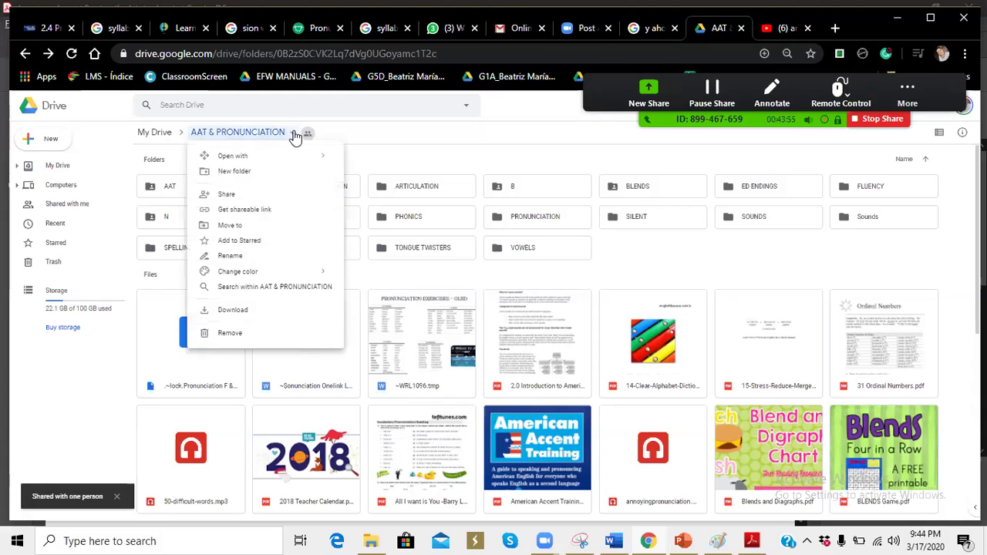
pyautogui.click(270, 195)
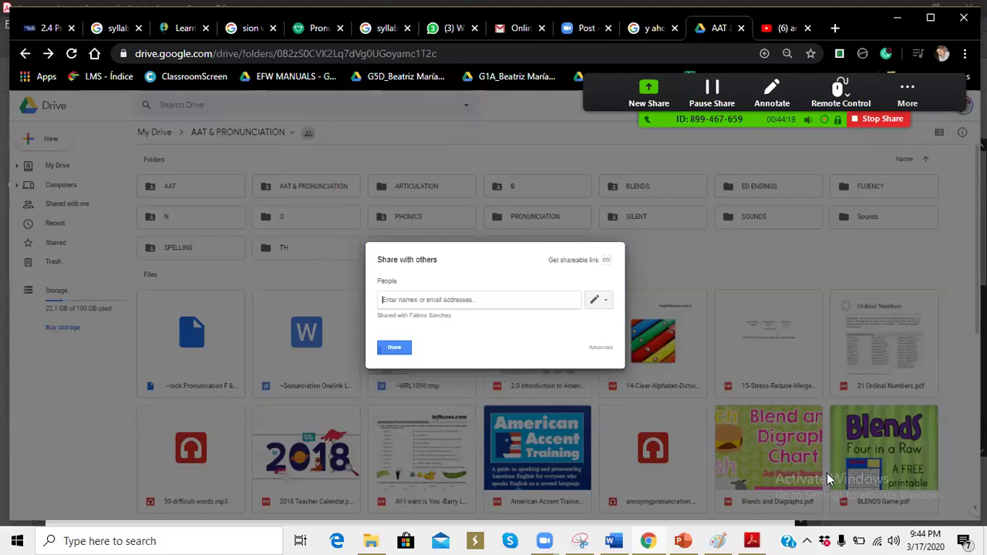
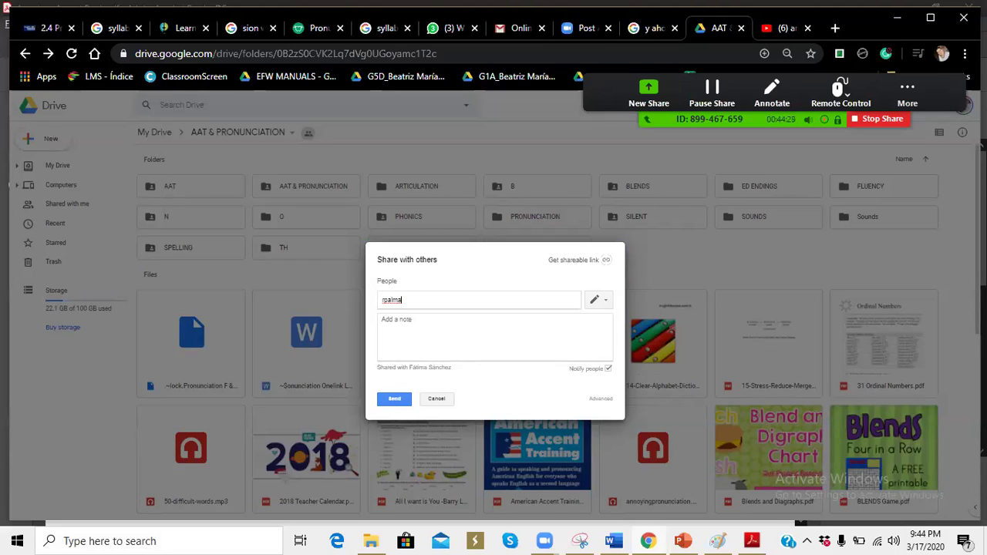
pyautogui.click(902, 106)
pyautogui.click(902, 107)
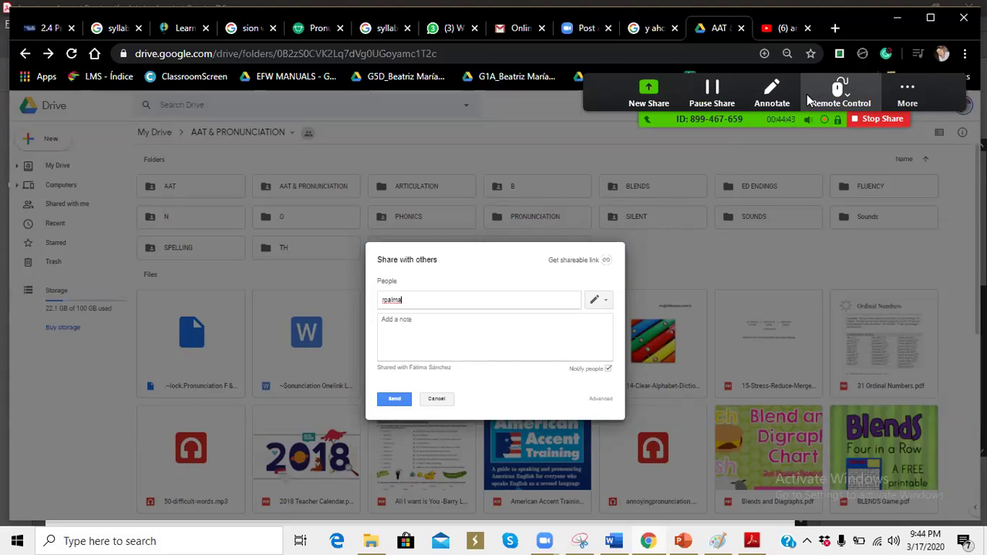
pyautogui.write('@')
pyautogui.press('BackSpace')
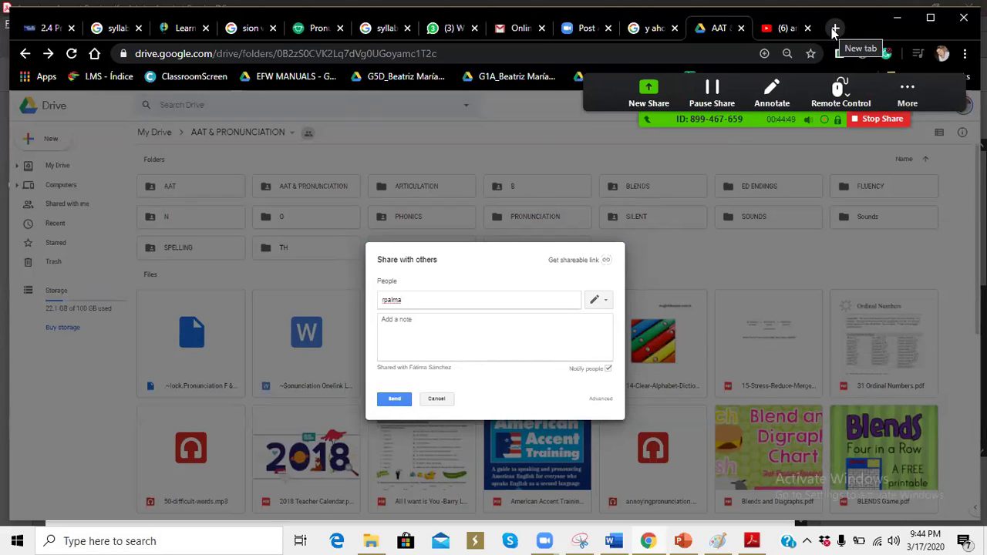
# Step: Search Google for 'underscore' in a new tab, select the _ symbol, and return to the Drive tab
pyautogui.click(834, 29)
pyautogui.write('unde')
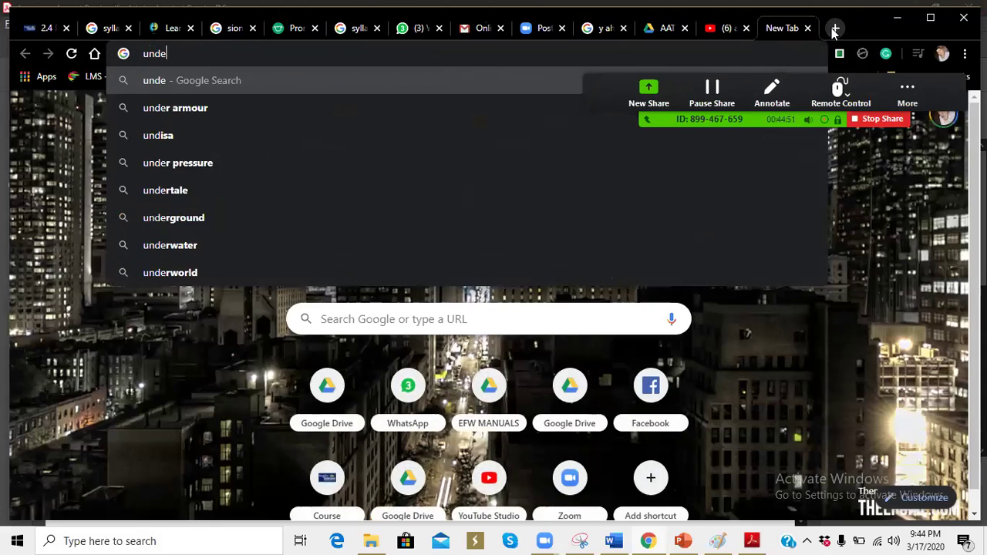
pyautogui.write('rscore')
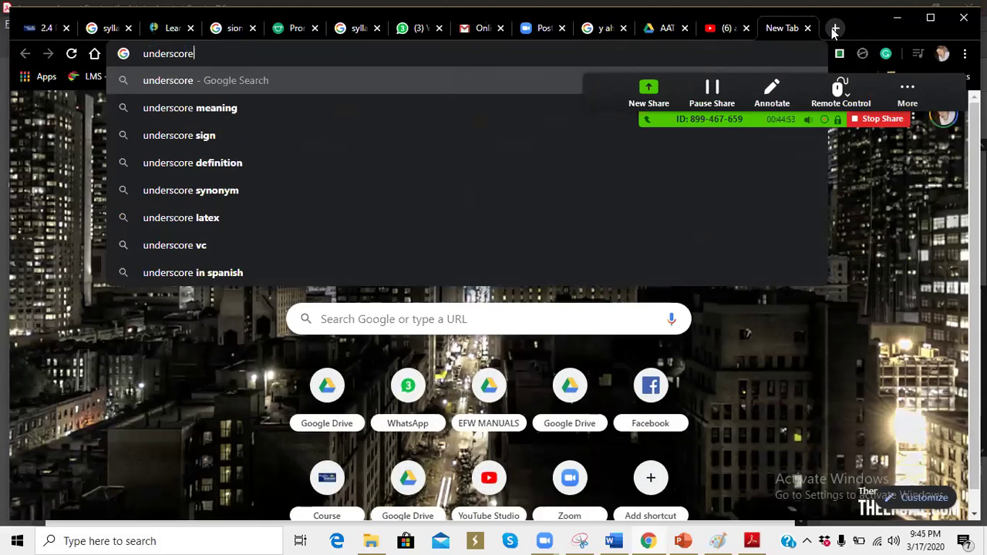
pyautogui.press('Return')
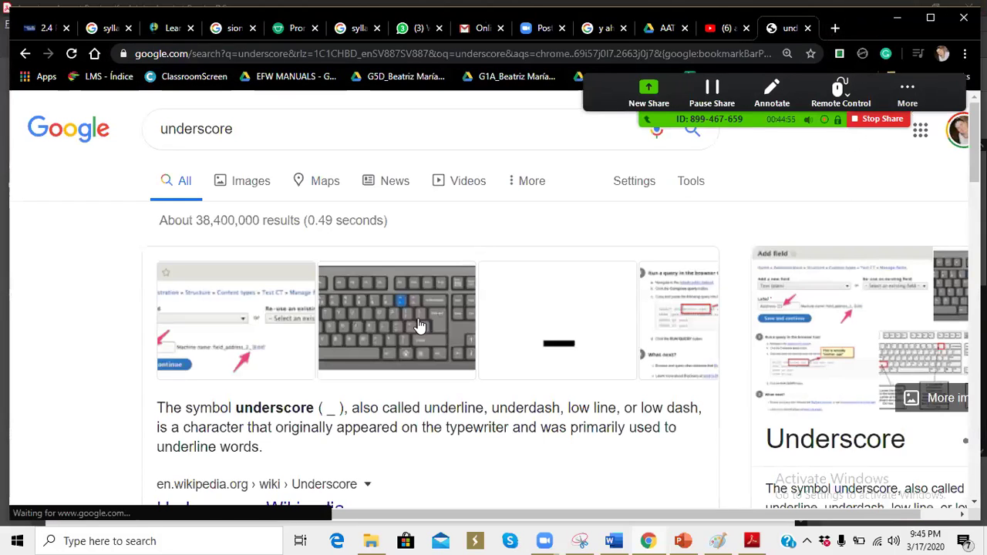
pyautogui.moveTo(340, 411); pyautogui.dragTo(323, 408)
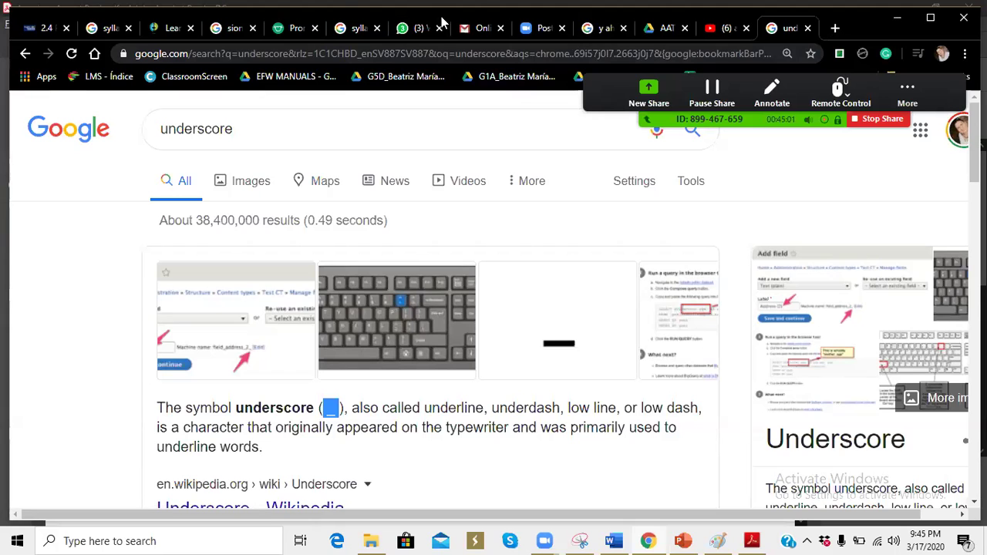
pyautogui.click(603, 32)
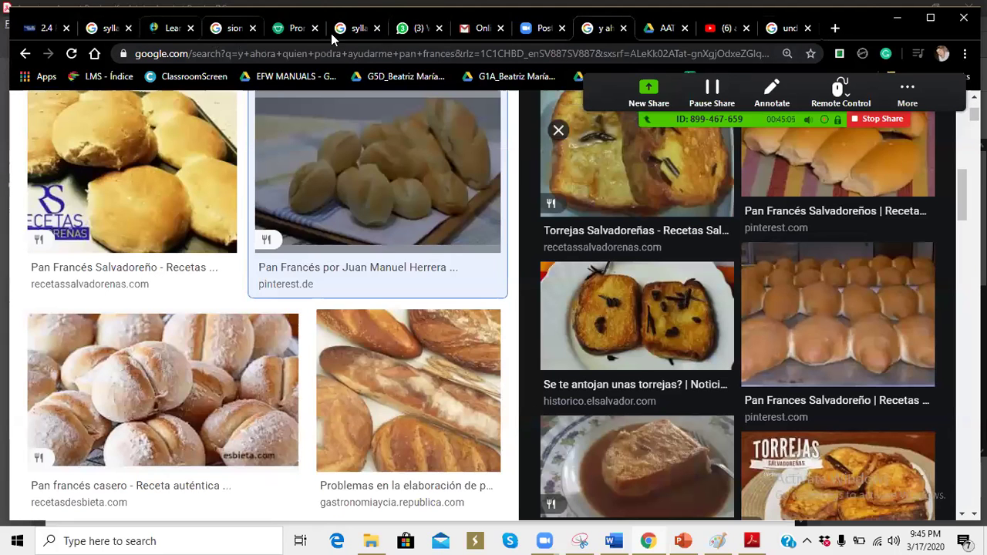
pyautogui.click(665, 31)
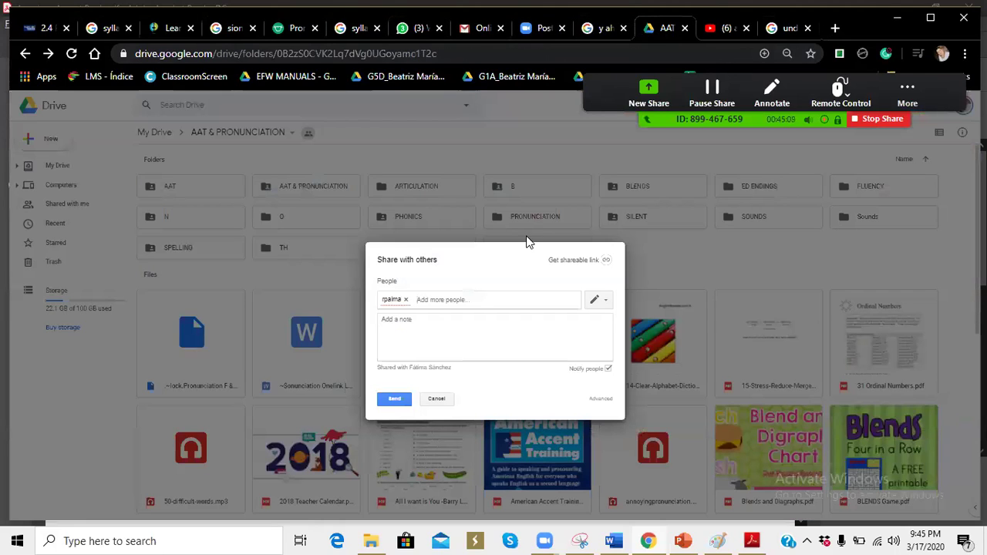
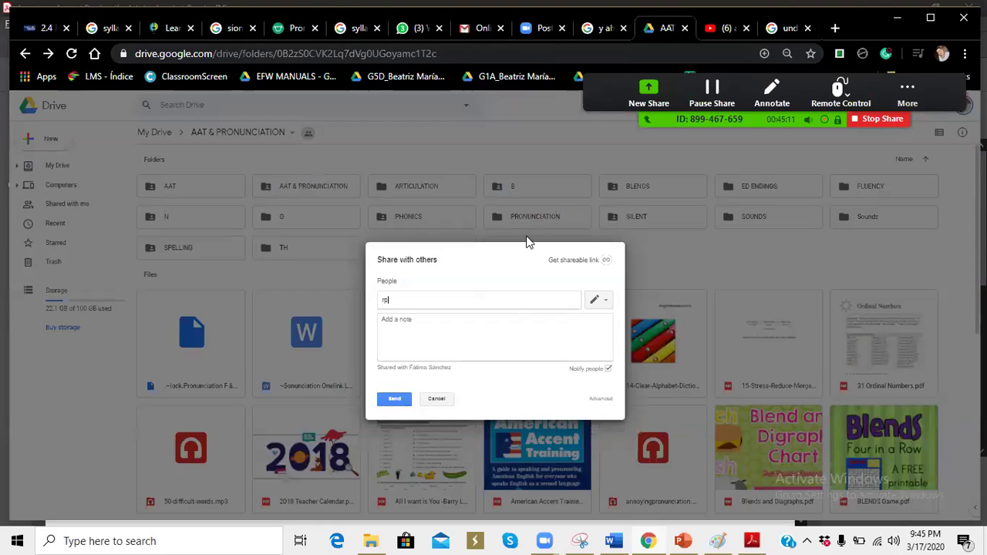
# Step: Retype the partial address with an underscore, then delete the unfinished recipient entry
pyautogui.click(904, 93)
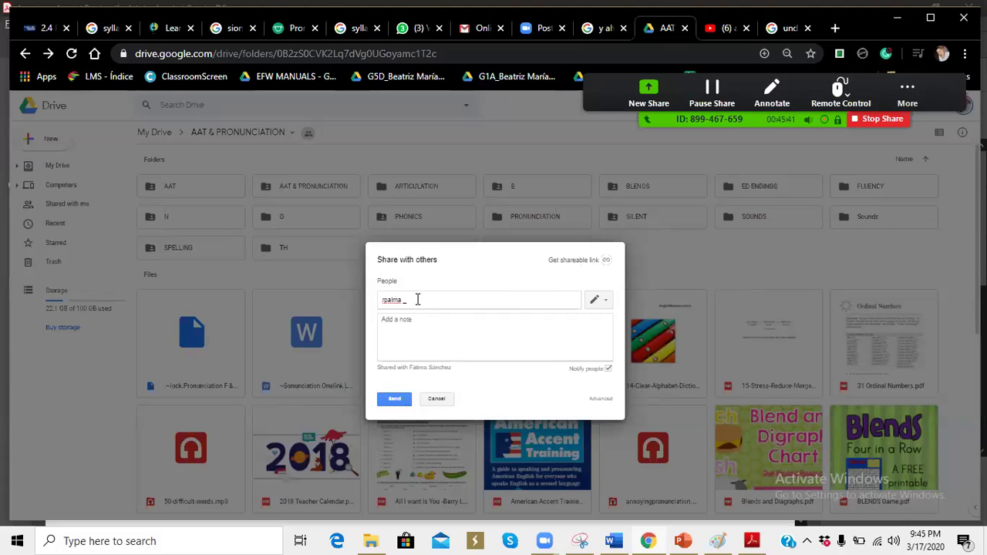
pyautogui.press('BackSpace')
pyautogui.press('BackSpace')
pyautogui.press('BackSpace')
pyautogui.press('BackSpace')
pyautogui.press('BackSpace')
pyautogui.press('BackSpace')
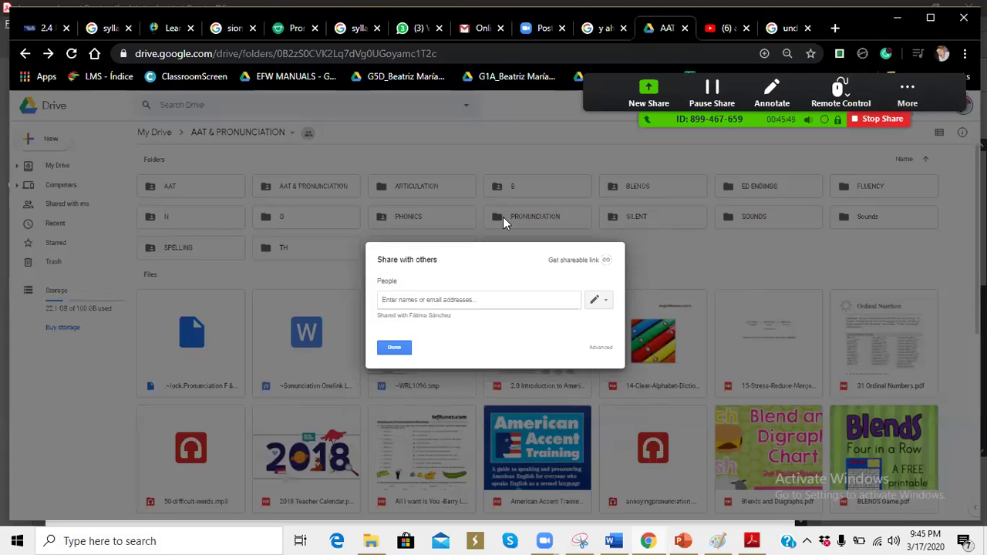
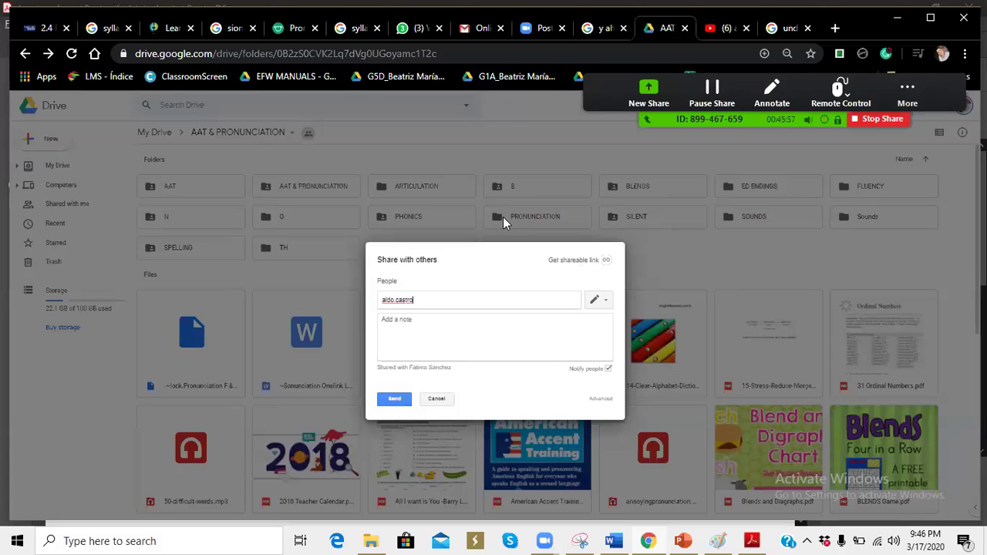
# Step: Enter the second student's Gmail address, fixing a stray space and the period, and send the invitation
pyautogui.press('Return')
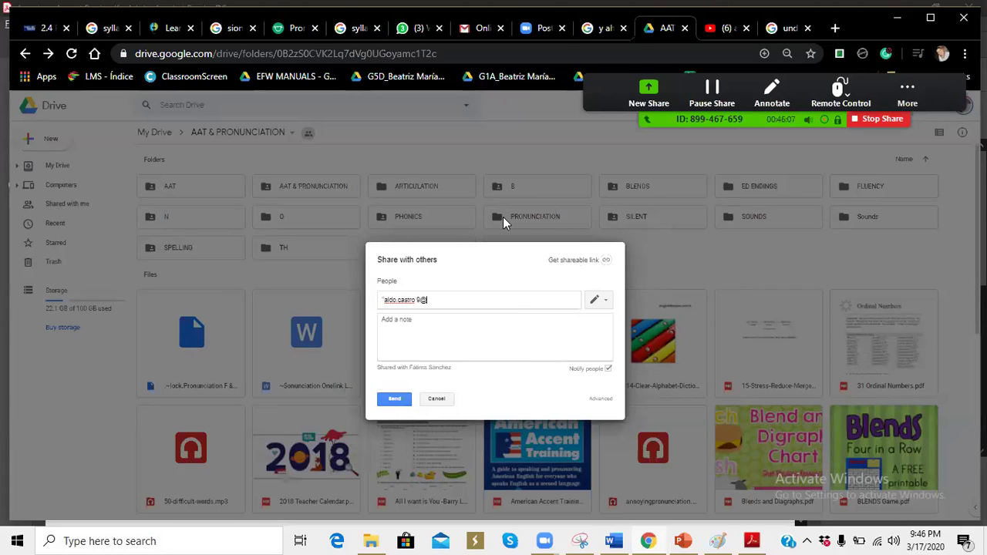
pyautogui.click(419, 300)
pyautogui.press('BackSpace')
pyautogui.press('Left')
pyautogui.press('Delete')
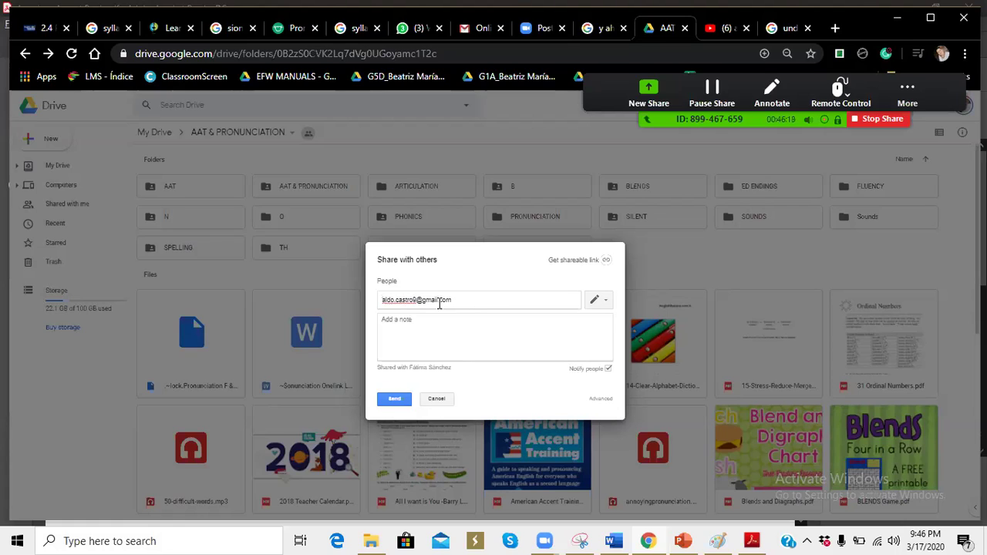
pyautogui.click(397, 301)
pyautogui.press('BackSpace')
pyautogui.write('.')
pyautogui.click(390, 400)
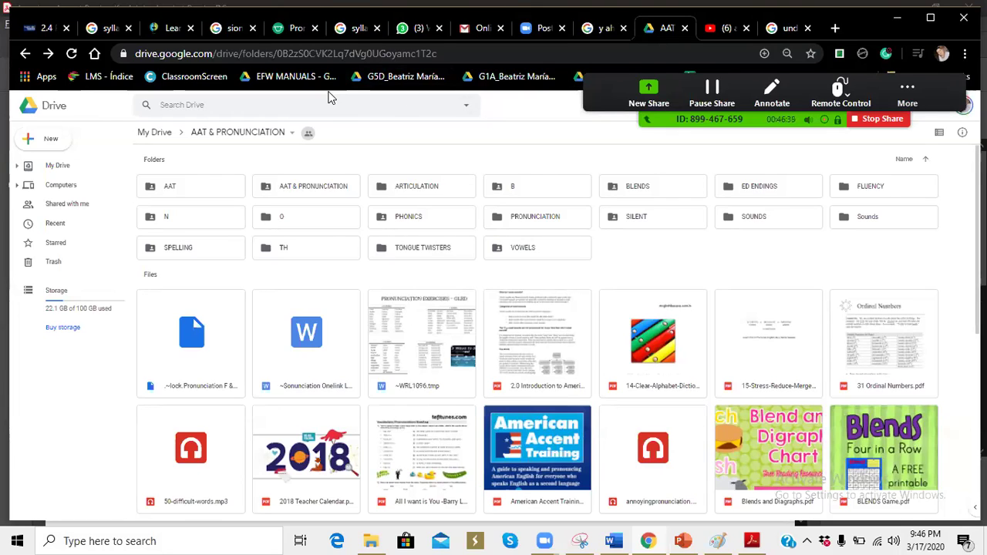
# Step: Start a new subfolder in AAT & PRONUNCIATION, then clear the name 'ro' and cancel without creating it
pyautogui.click(292, 134)
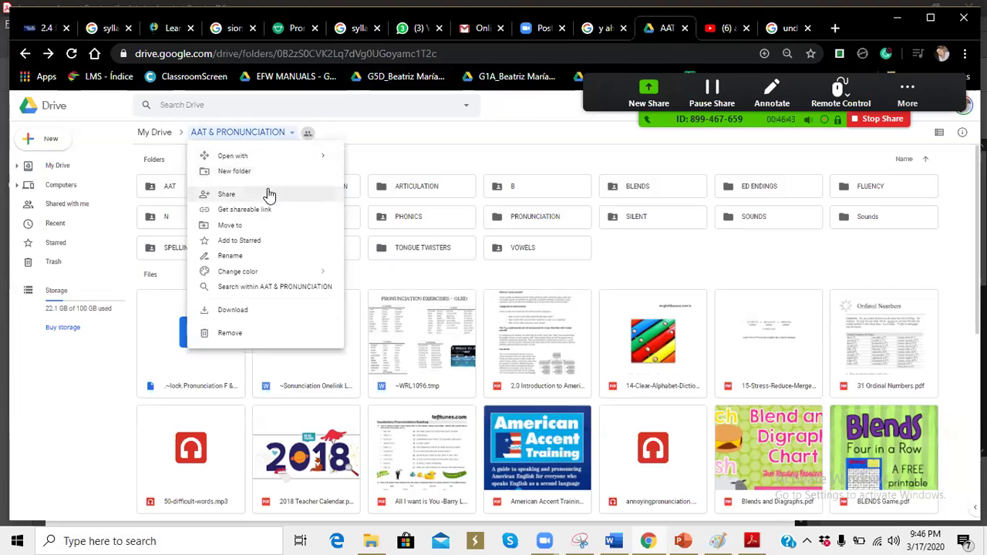
pyautogui.click(902, 108)
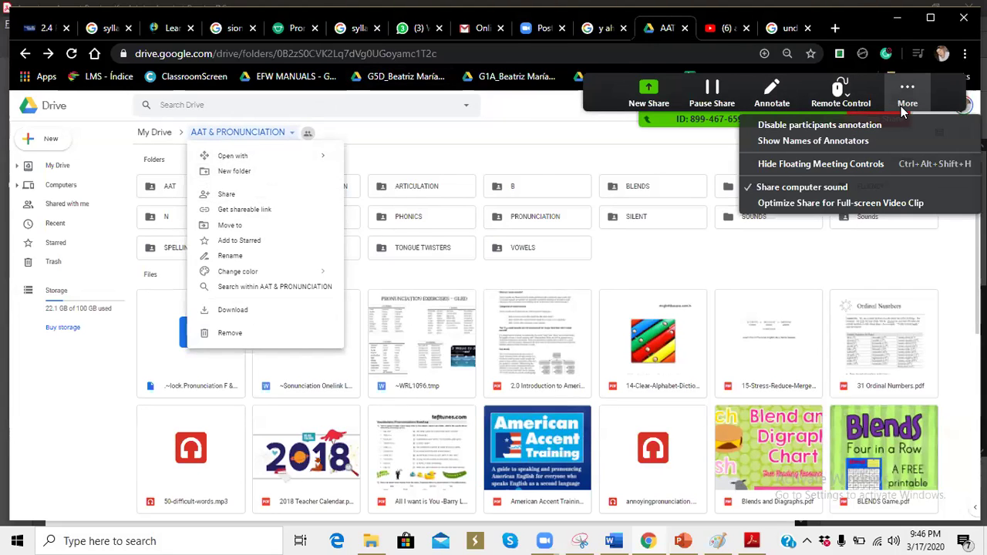
pyautogui.click(699, 152)
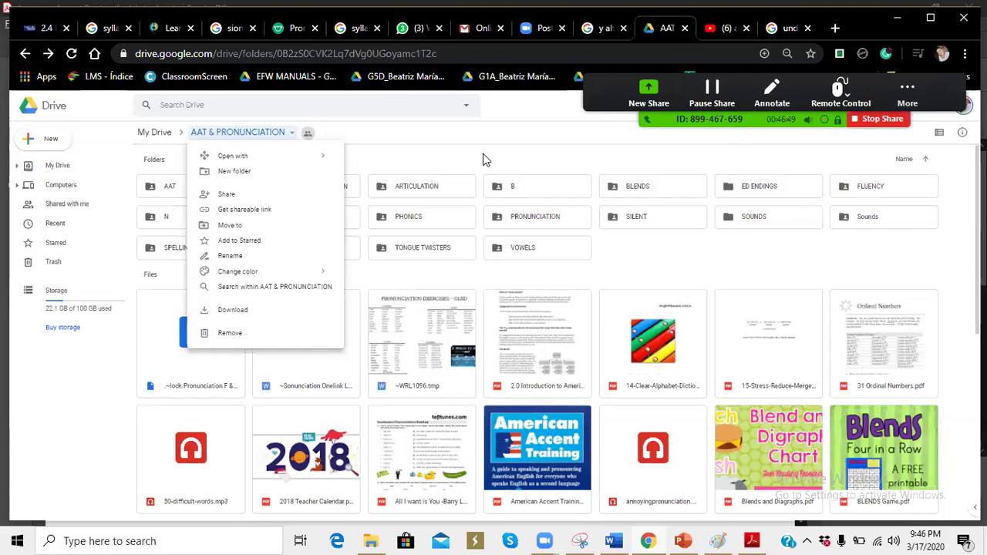
pyautogui.click(264, 171)
pyautogui.write('ro')
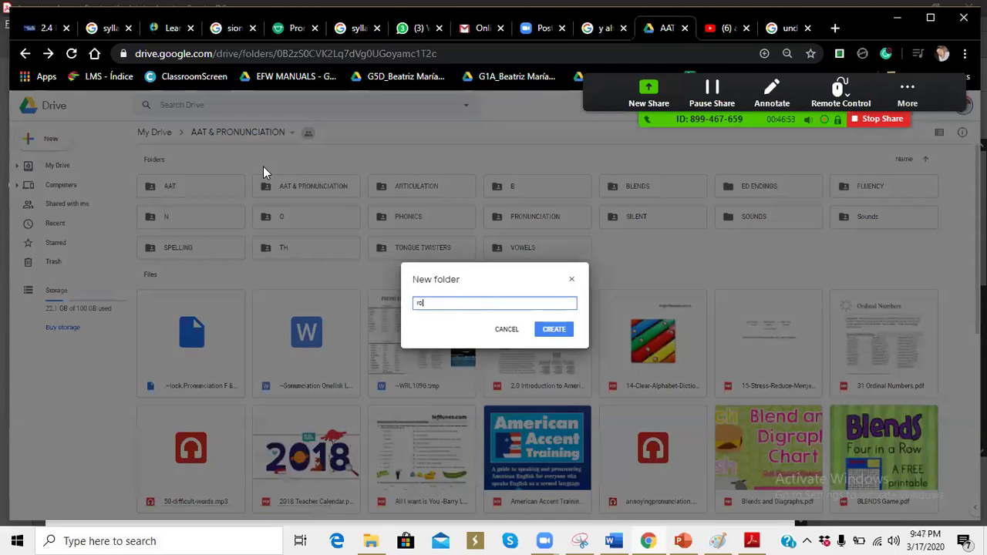
pyautogui.press('BackSpace')
pyautogui.press('BackSpace')
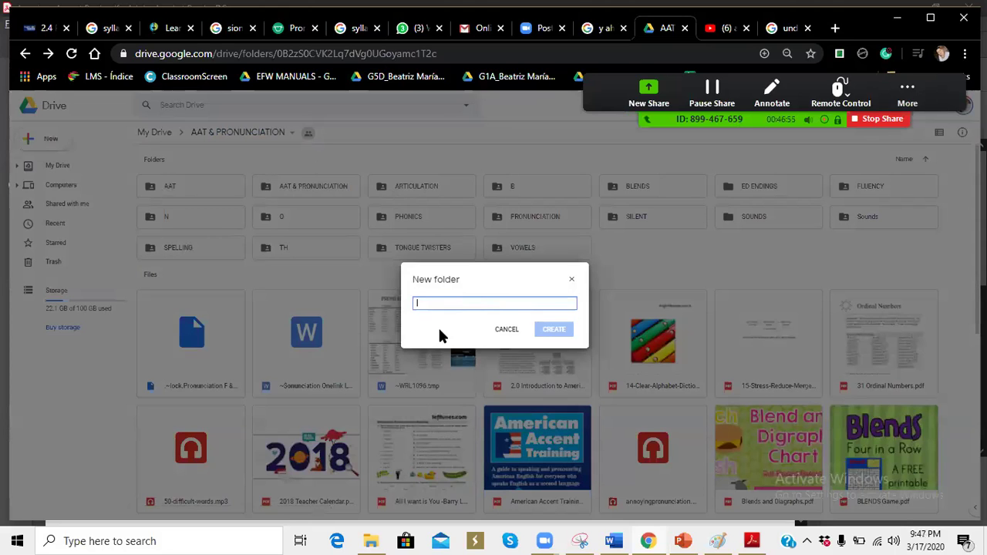
pyautogui.click(506, 328)
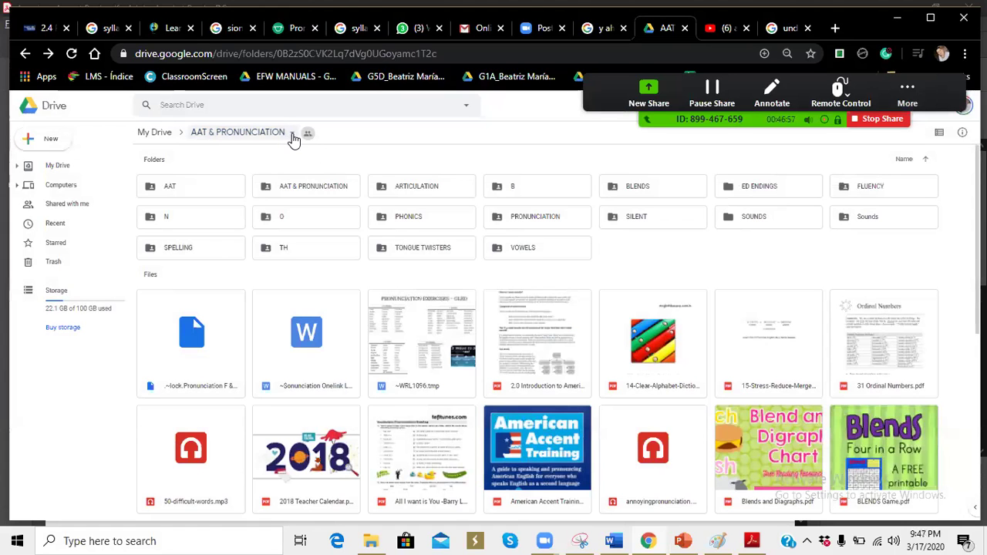
pyautogui.click(293, 136)
# Step: Share AAT & PRONUNCIATION with a third student's Hotmail address, removing a stray space before sending
pyautogui.click(261, 196)
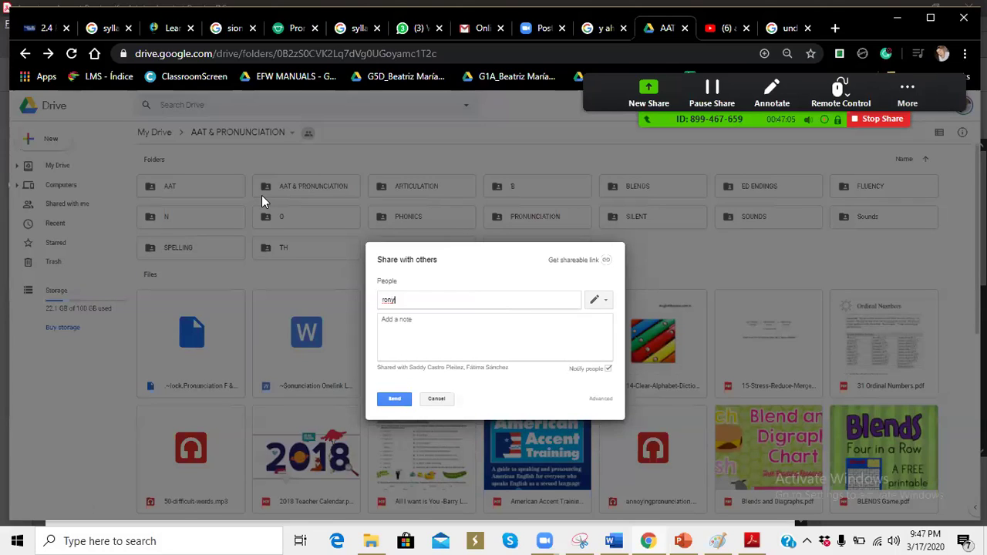
pyautogui.hotkey('ctrl', 'Left')
pyautogui.press('BackSpace')
pyautogui.click(433, 299)
pyautogui.write('@hotmail.com')
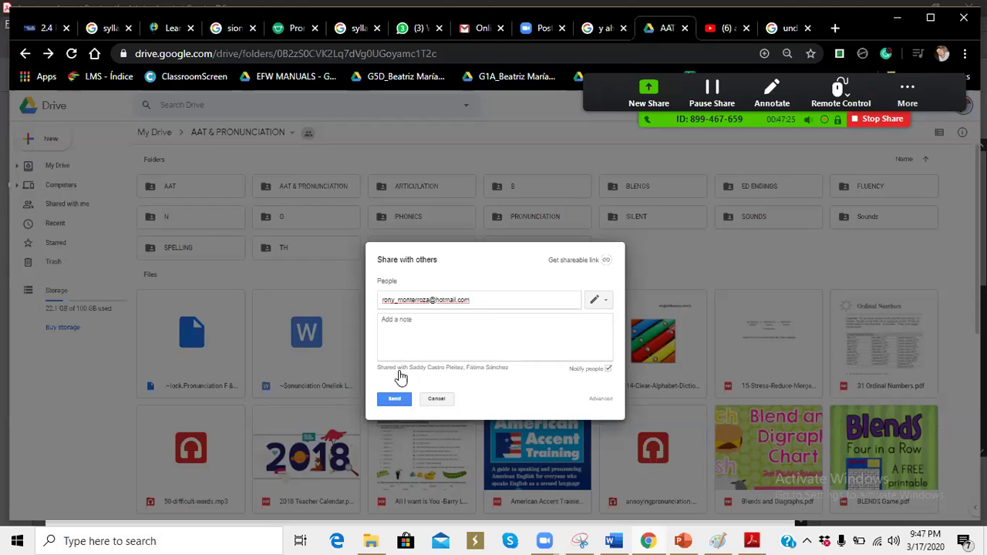
pyautogui.click(396, 399)
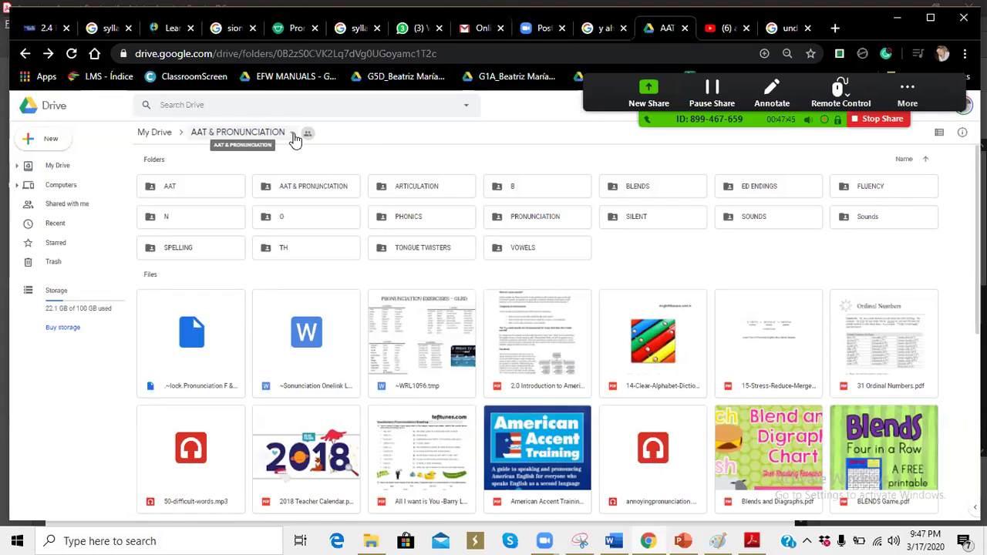
# Step: Share the AAT & PRONUNCIATION folder with another student's Gmail address and send the invitation
pyautogui.click(294, 136)
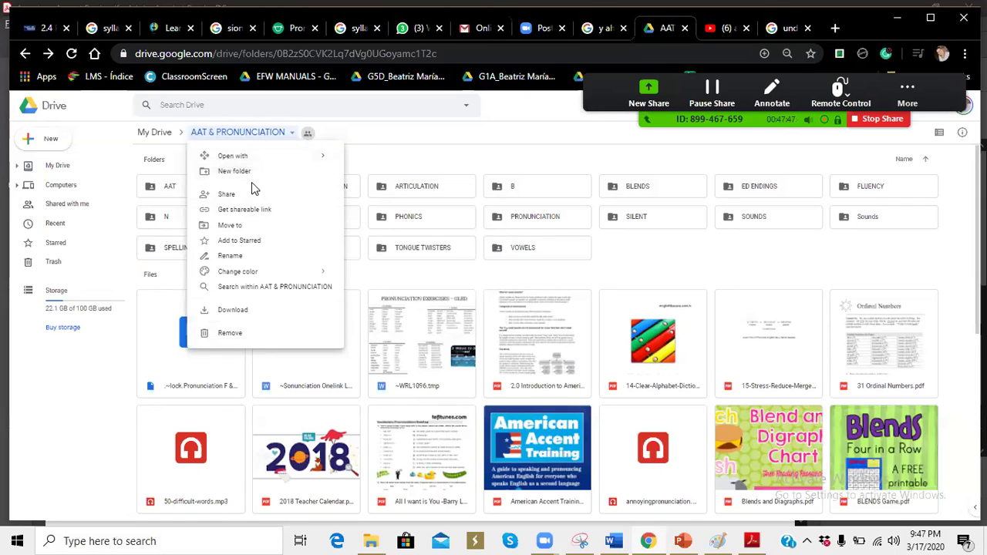
pyautogui.click(252, 197)
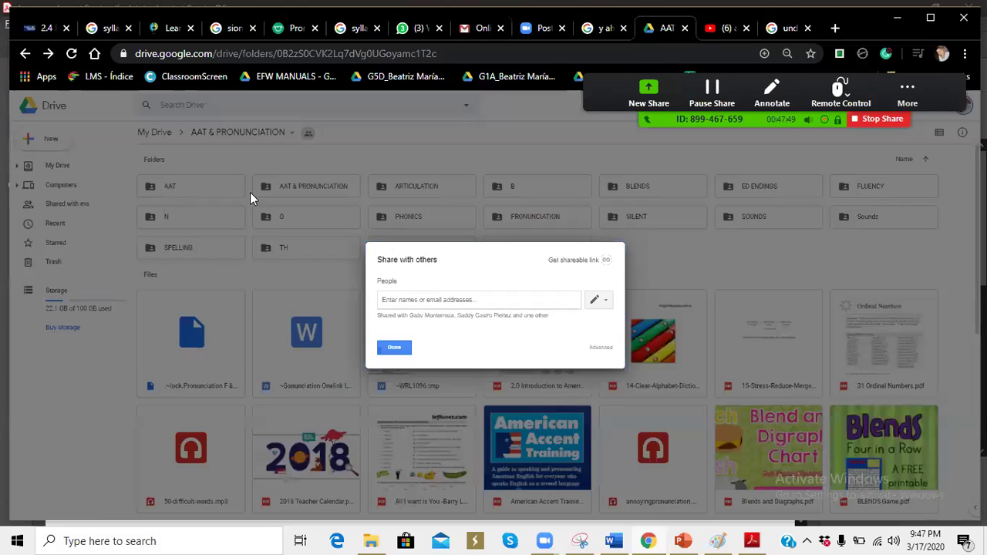
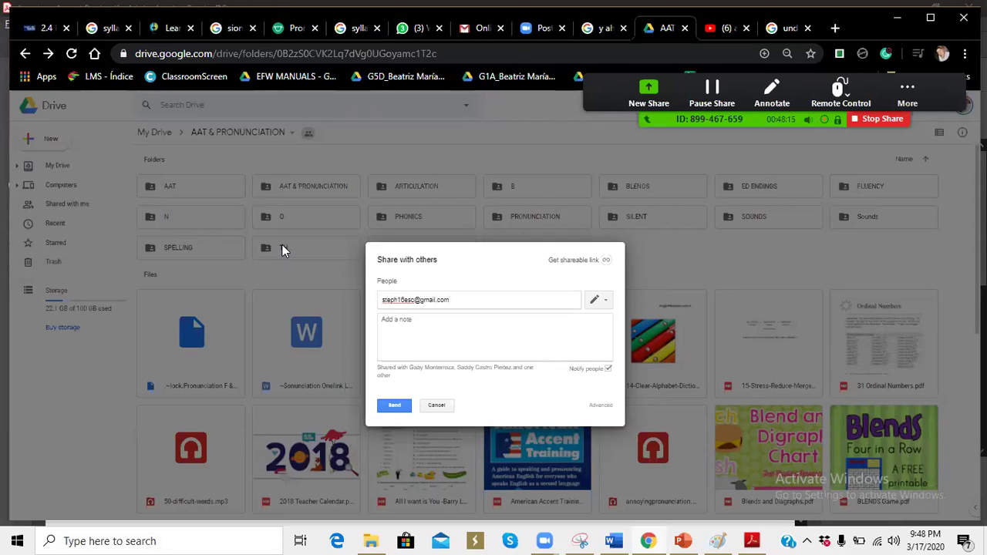
pyautogui.click(396, 406)
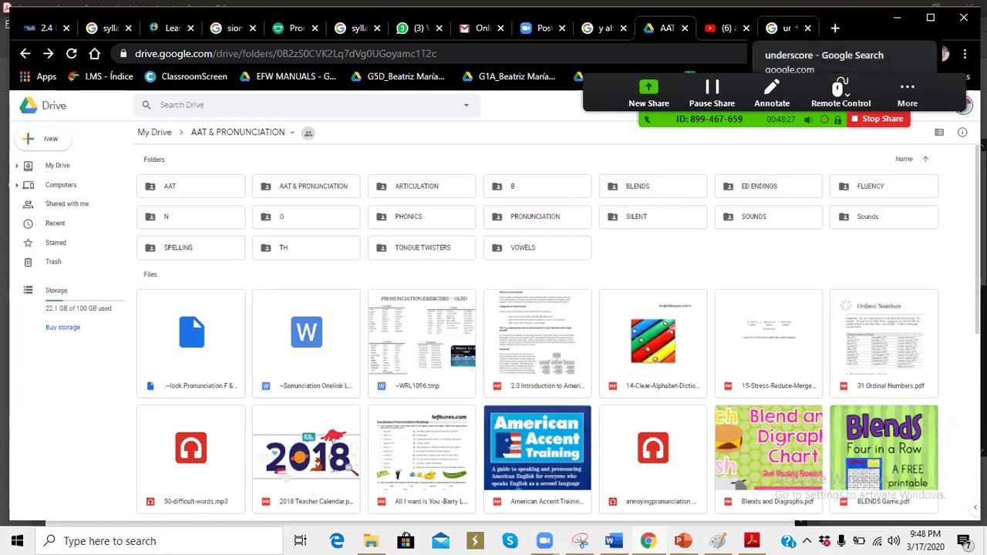
pyautogui.click(786, 27)
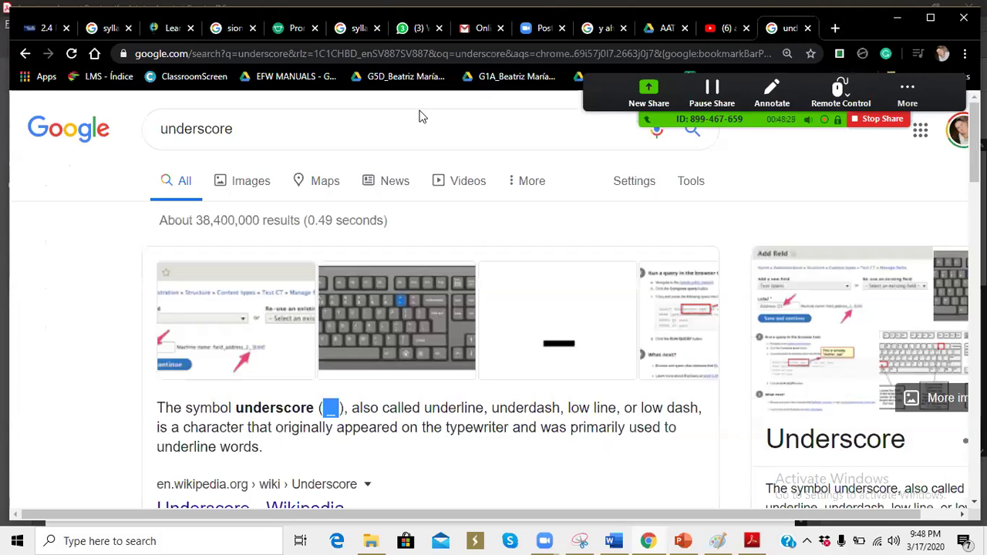
pyautogui.click(345, 129)
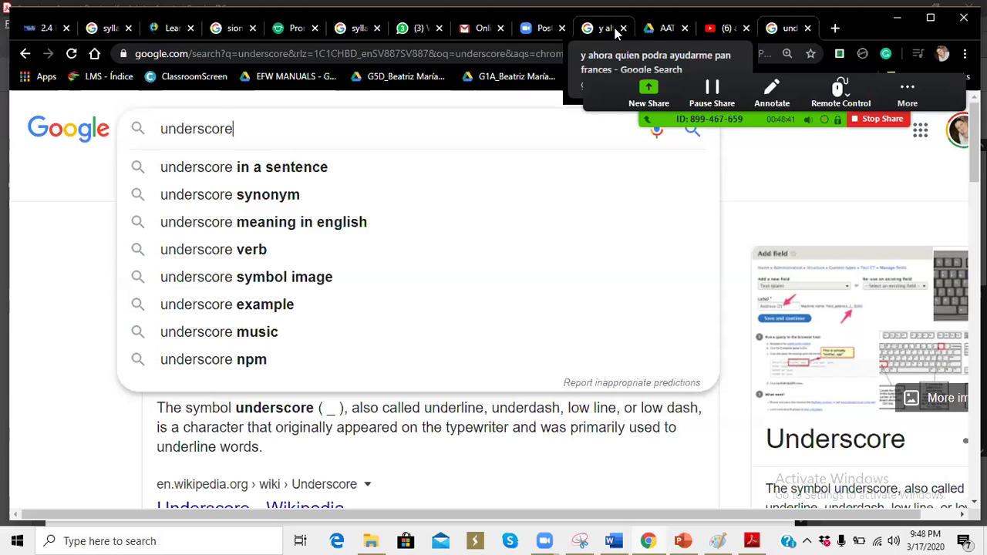
pyautogui.click(658, 31)
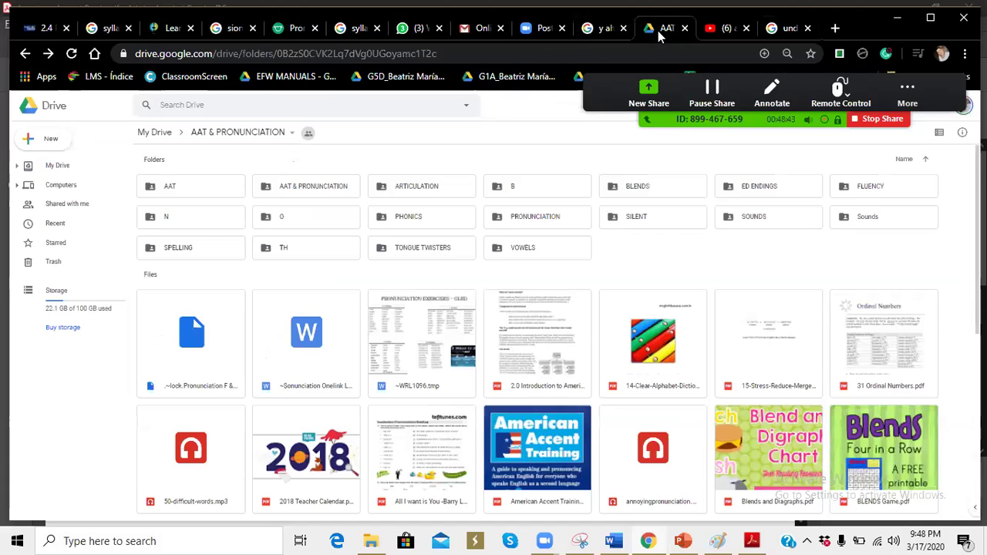
# Step: Start a new subfolder in AAT & PRONUNCIATION, typing 'Brea' as its name, then pause the Zoom screen share
pyautogui.click(287, 137)
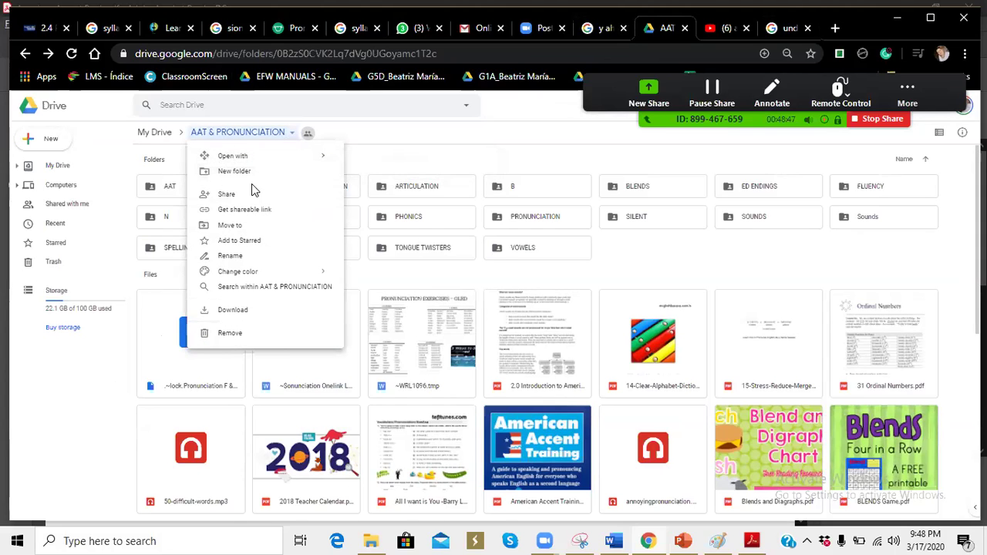
pyautogui.click(251, 174)
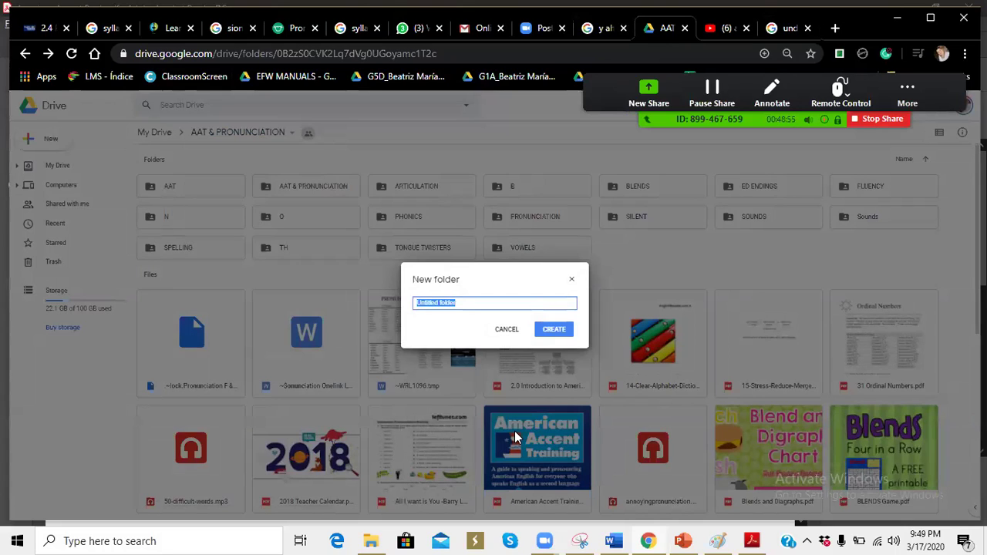
pyautogui.write('B')
pyautogui.press('BackSpace')
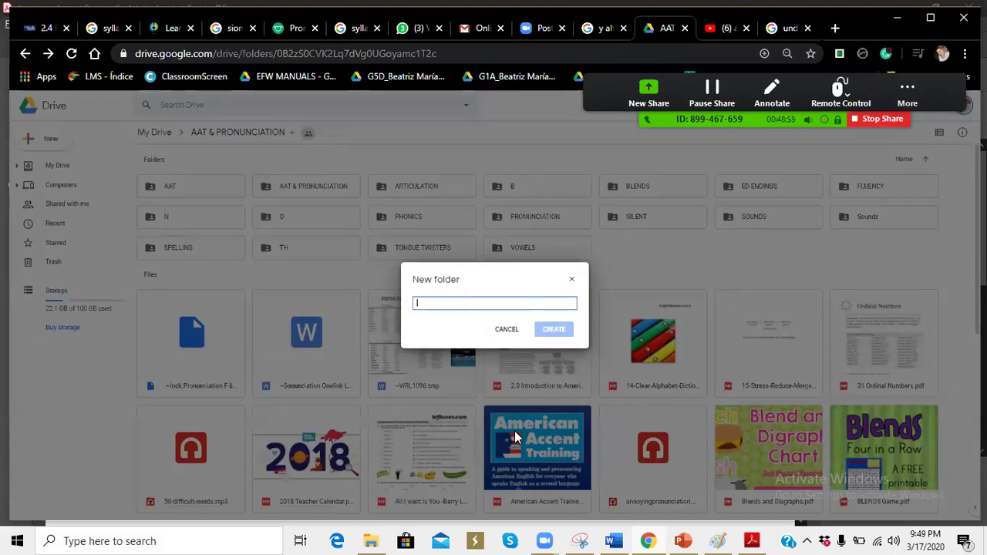
pyautogui.write('br')
pyautogui.press('BackSpace')
pyautogui.press('BackSpace')
pyautogui.write('Br')
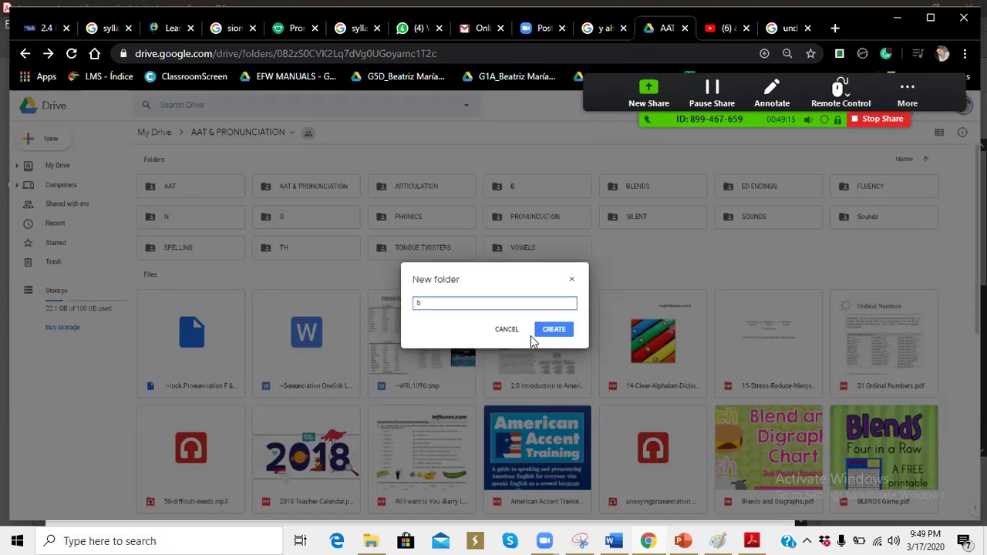
pyautogui.write('ea')
pyautogui.press('BackSpace')
pyautogui.write('a')
pyautogui.click(906, 92)
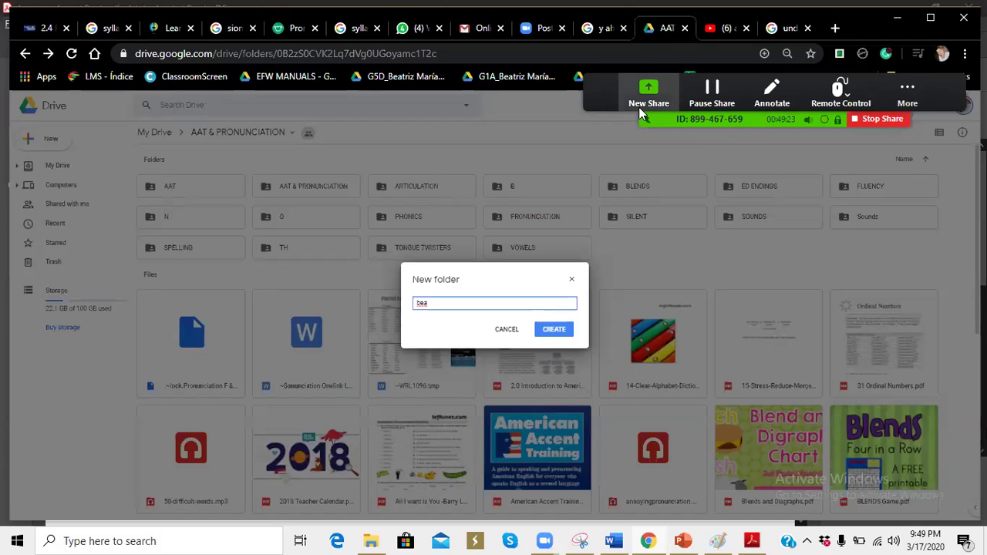
pyautogui.click(720, 96)
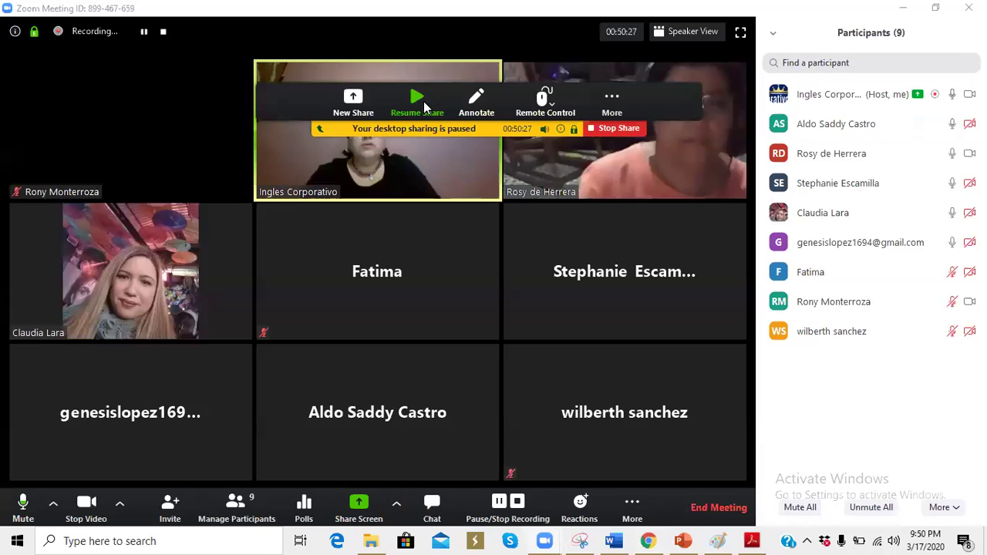
# Step: Resume the Zoom screen share with Chrome's 'american accent training audio' YouTube results in front
pyautogui.click(423, 101)
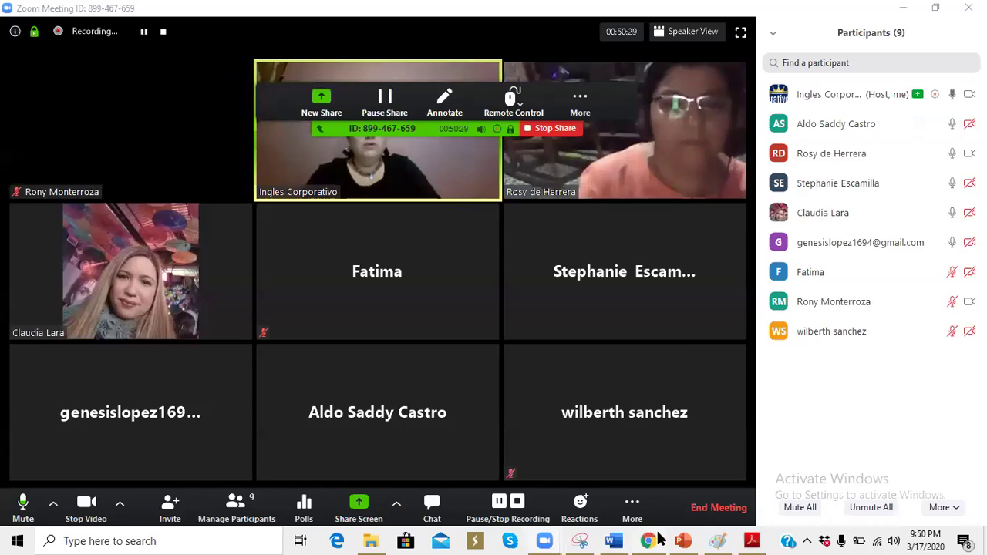
pyautogui.click(652, 540)
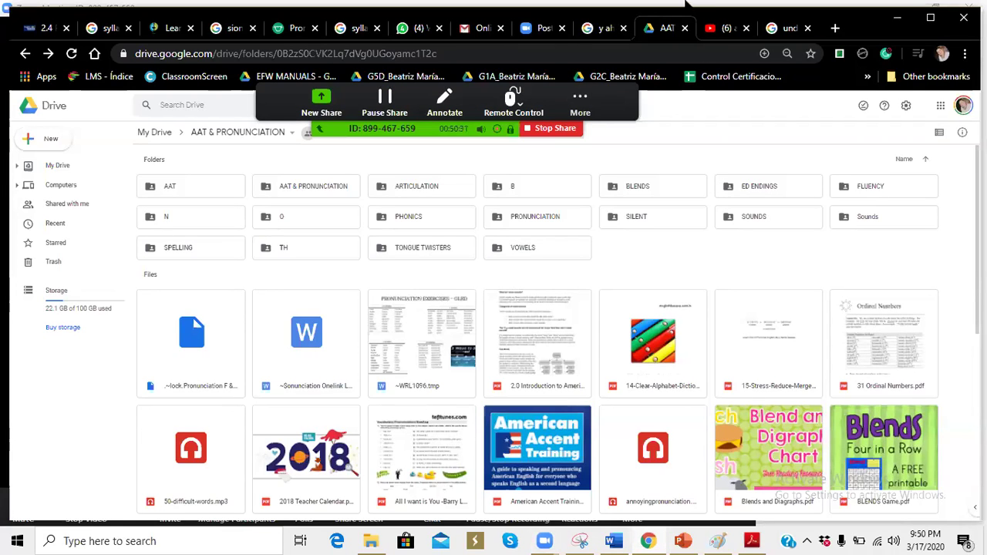
pyautogui.click(717, 31)
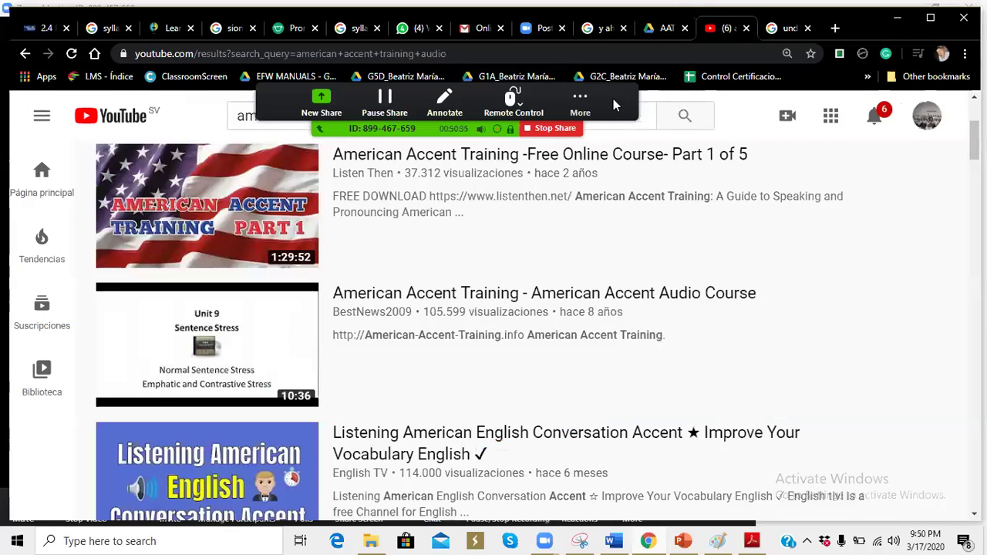
pyautogui.hotkey('alt', 'Tab')
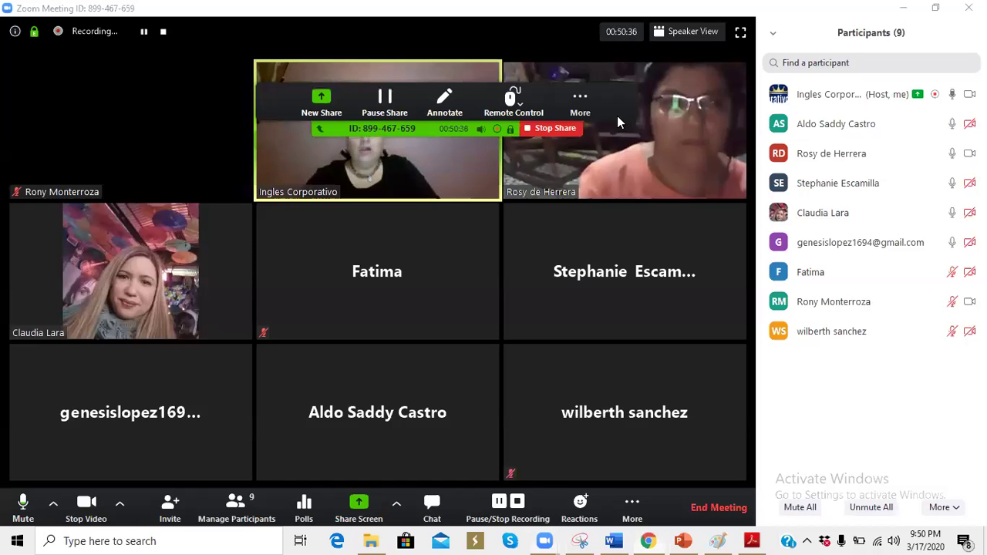
pyautogui.moveTo(617, 122); pyautogui.dragTo(735, 264)
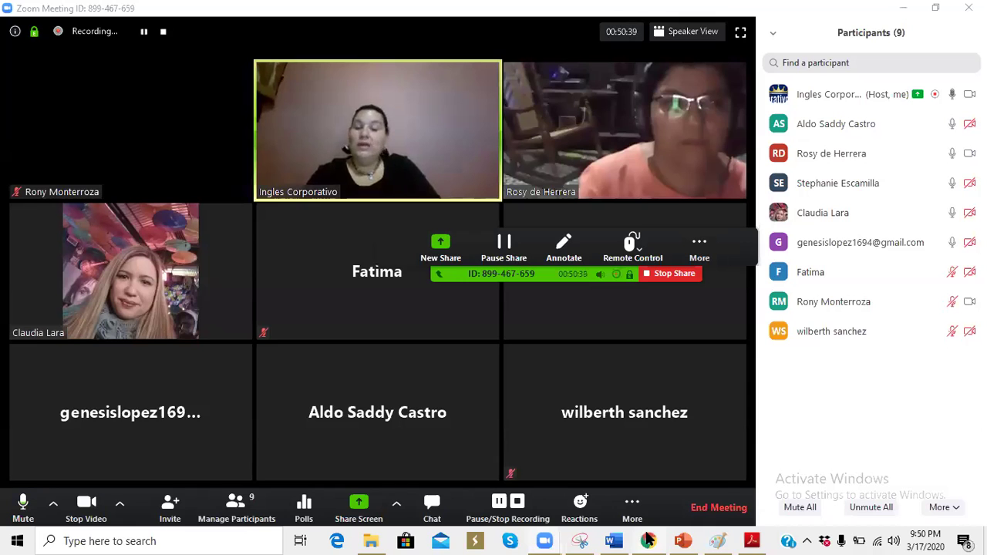
pyautogui.moveTo(647, 540)
pyautogui.click(651, 469)
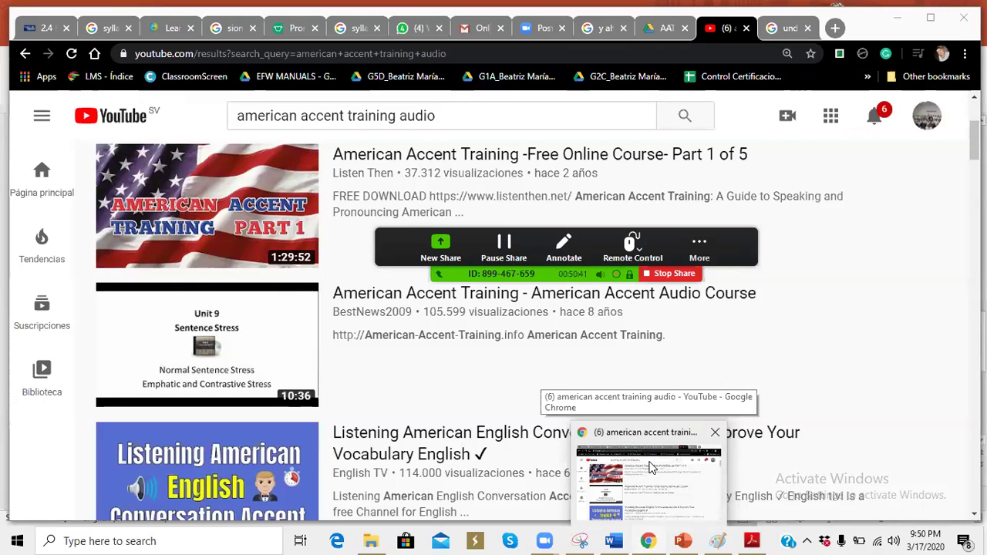